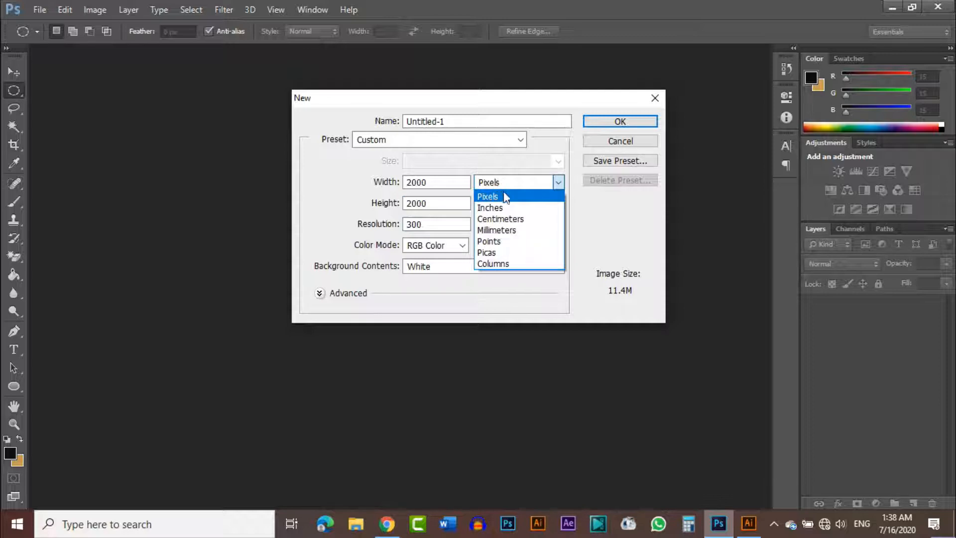
Create a 2000 × 2000 pixel document at 300 pixels/inch in RGB Color with a white background.
{"action": "left_click", "coordinate": [508, 199]}
{"action": "left_click_drag", "start_coordinate": [432, 227], "coordinate": [394, 228]}
{"action": "left_click", "coordinate": [436, 246]}
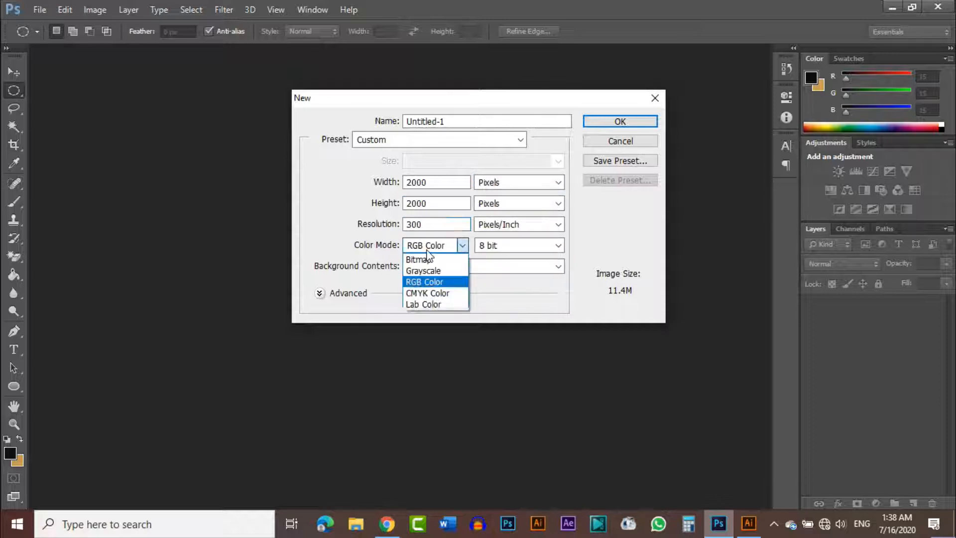
{"action": "left_click", "coordinate": [423, 282]}
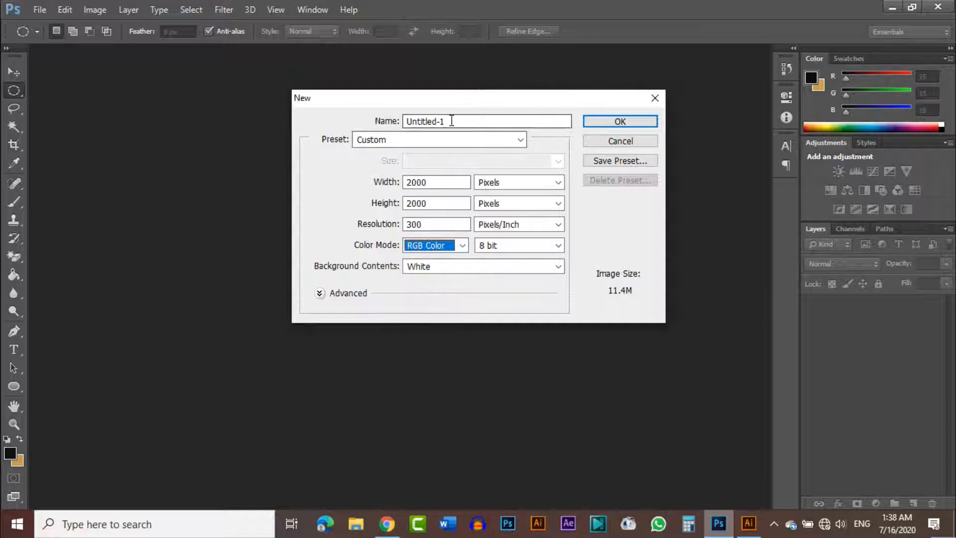
{"action": "left_click", "coordinate": [619, 122]}
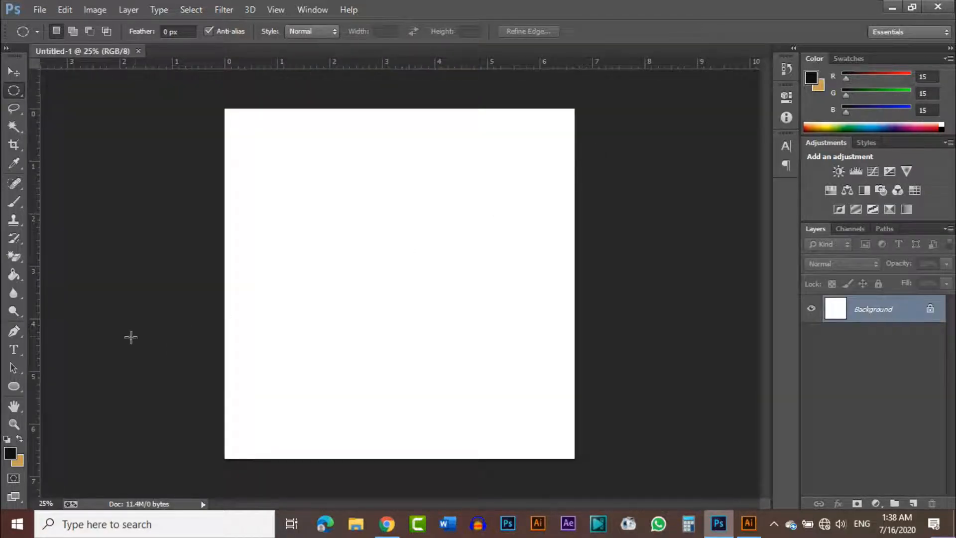
Draw a black-filled circle shape about 1528 px in diameter on the canvas with the Ellipse tool.
{"action": "left_click", "coordinate": [14, 388]}
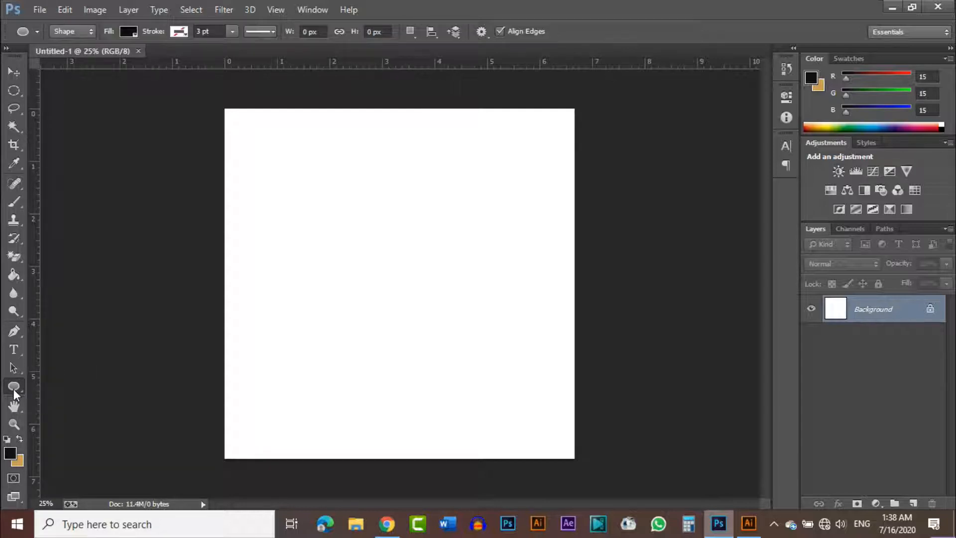
{"action": "left_click", "coordinate": [14, 388]}
{"action": "left_click", "coordinate": [67, 411]}
{"action": "key", "text": "shift"}
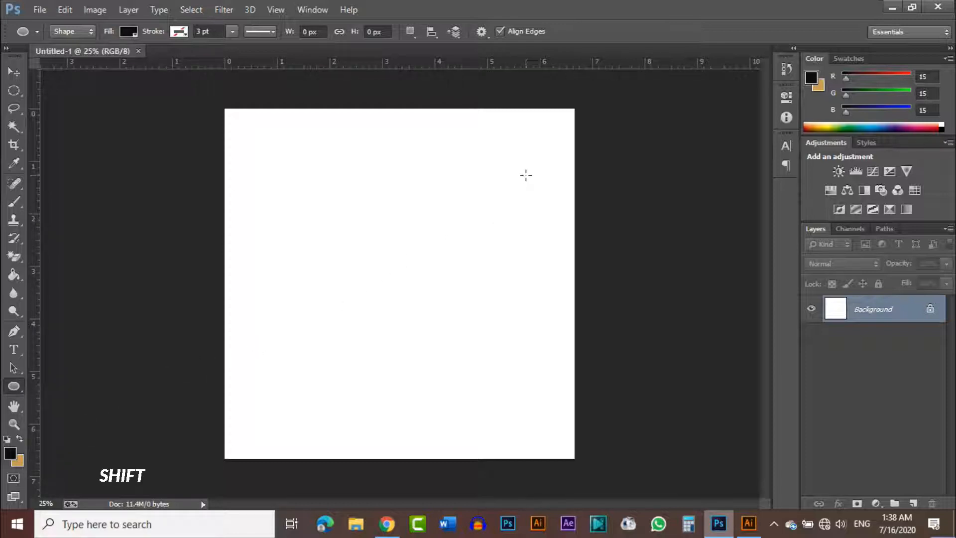
{"action": "left_click_drag", "start_coordinate": [526, 176], "coordinate": [153, 447]}
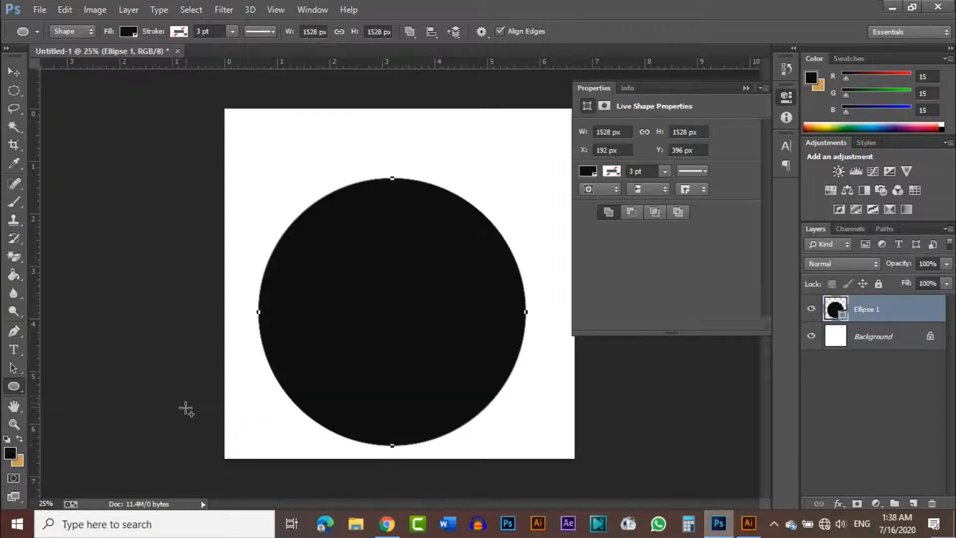
{"action": "left_click", "coordinate": [746, 88]}
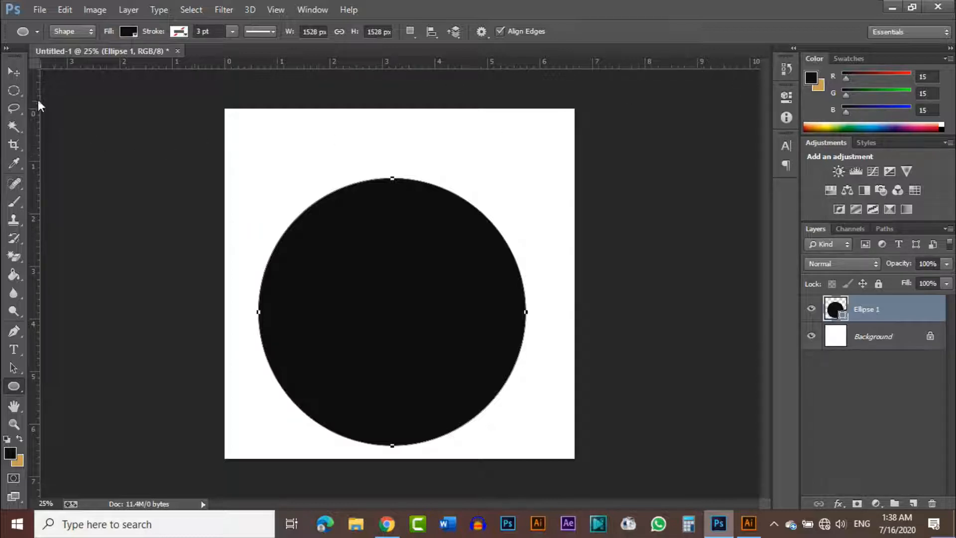
Centre the black circle horizontally and vertically on the canvas, and clear the selection.
{"action": "left_click", "coordinate": [13, 75]}
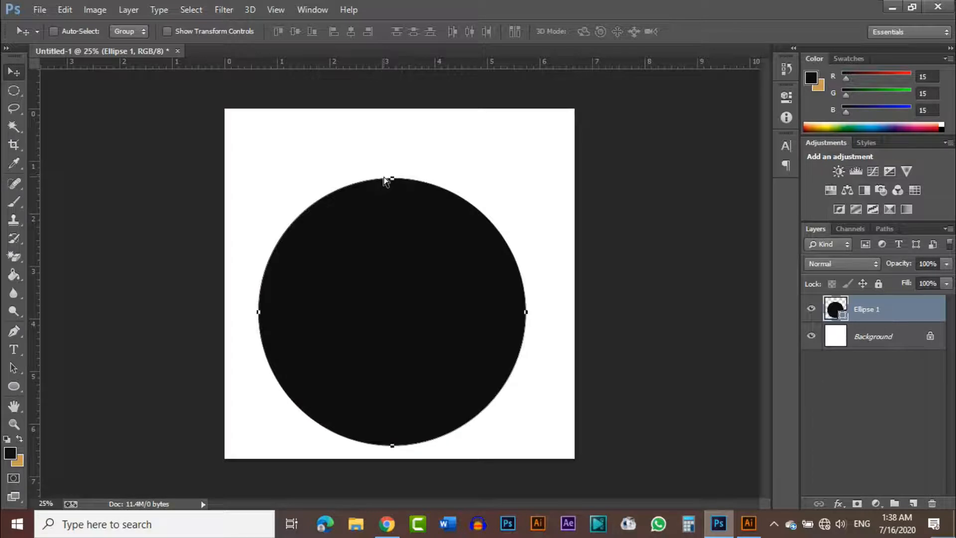
{"action": "key", "text": "ctrl+a"}
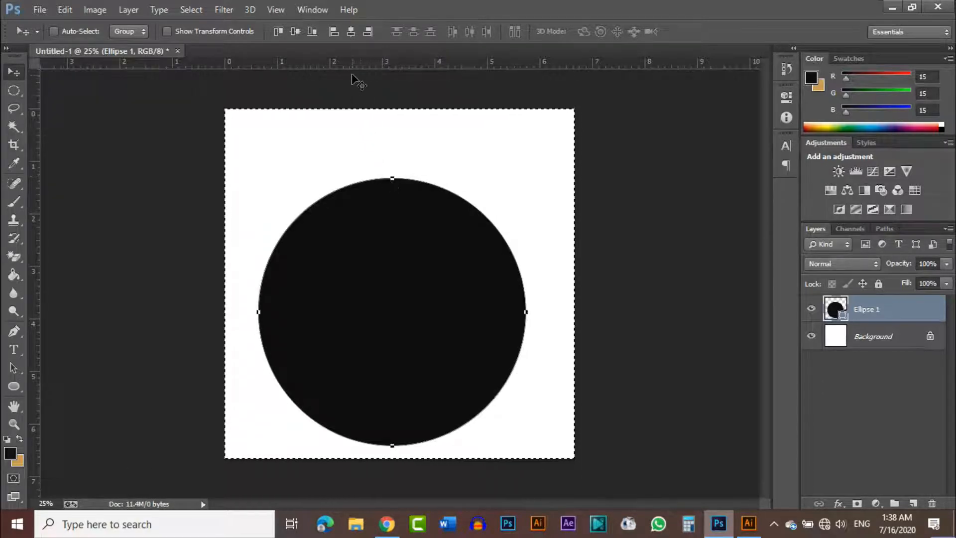
{"action": "left_click", "coordinate": [354, 33]}
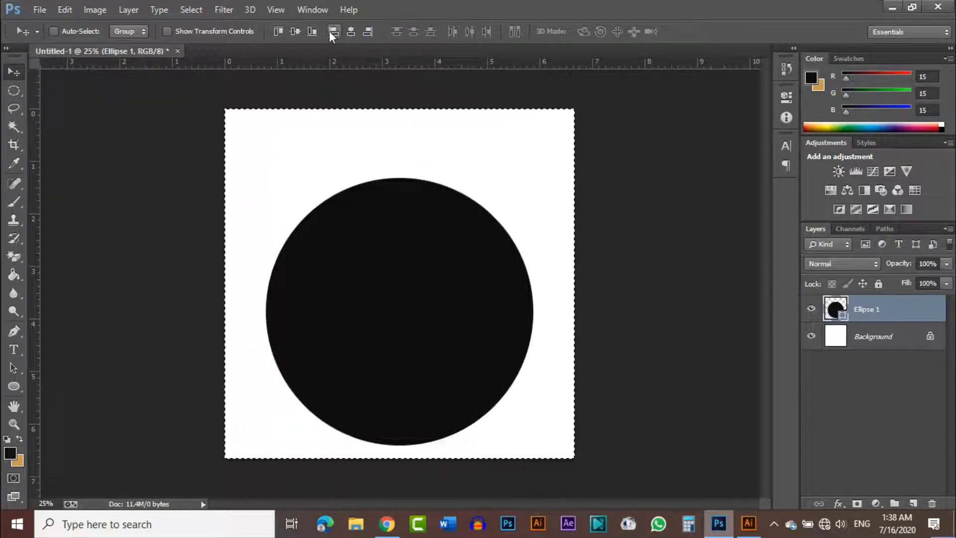
{"action": "left_click", "coordinate": [289, 29]}
{"action": "key", "text": "ctrl+d"}
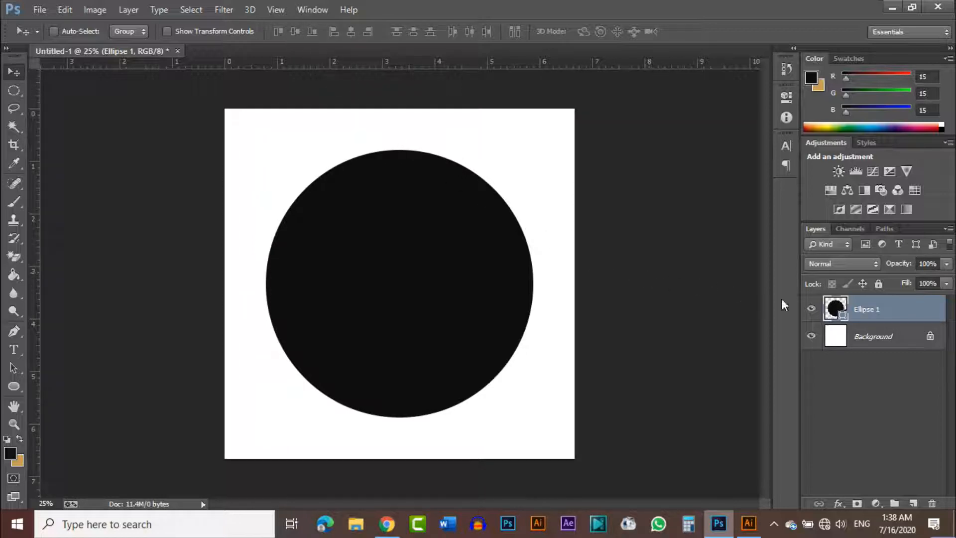
Hide the circle layer and add the text "SH" at the middle of the canvas.
{"action": "left_click", "coordinate": [811, 309]}
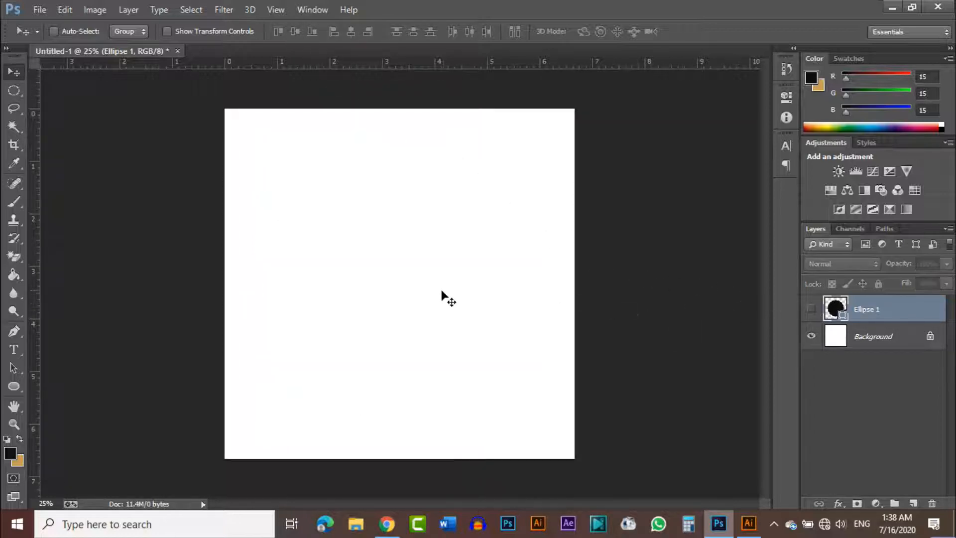
{"action": "left_click", "coordinate": [14, 349]}
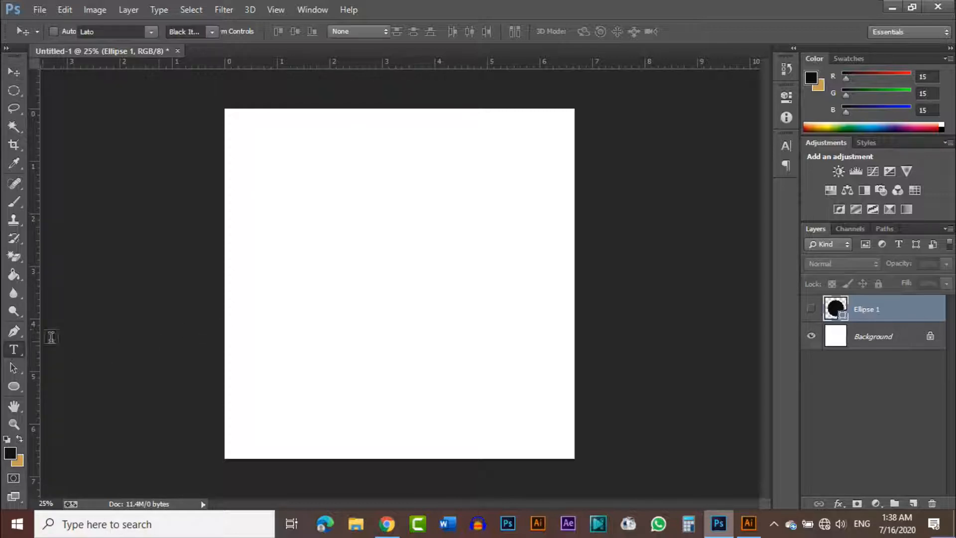
{"action": "left_click", "coordinate": [310, 277]}
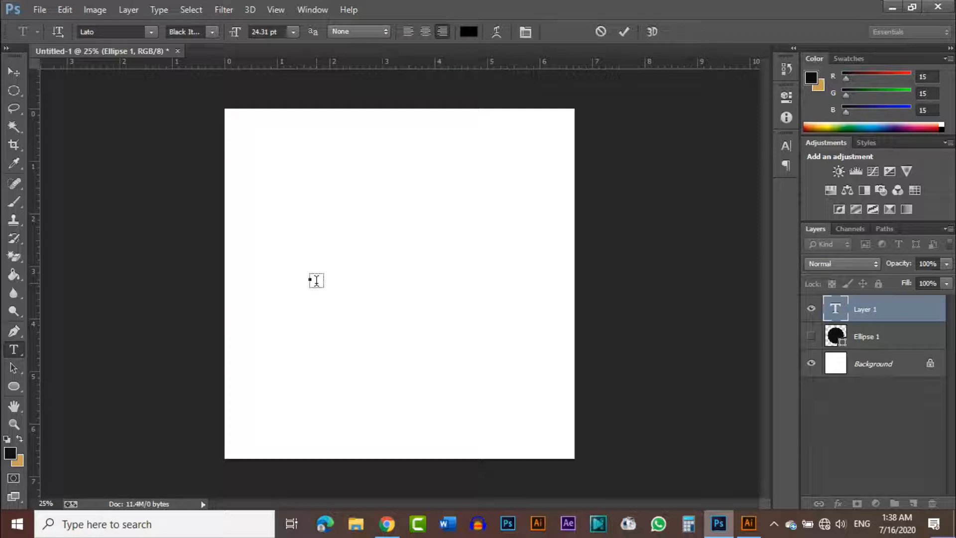
{"action": "type", "text": "SH"}
{"action": "left_click", "coordinate": [14, 73]}
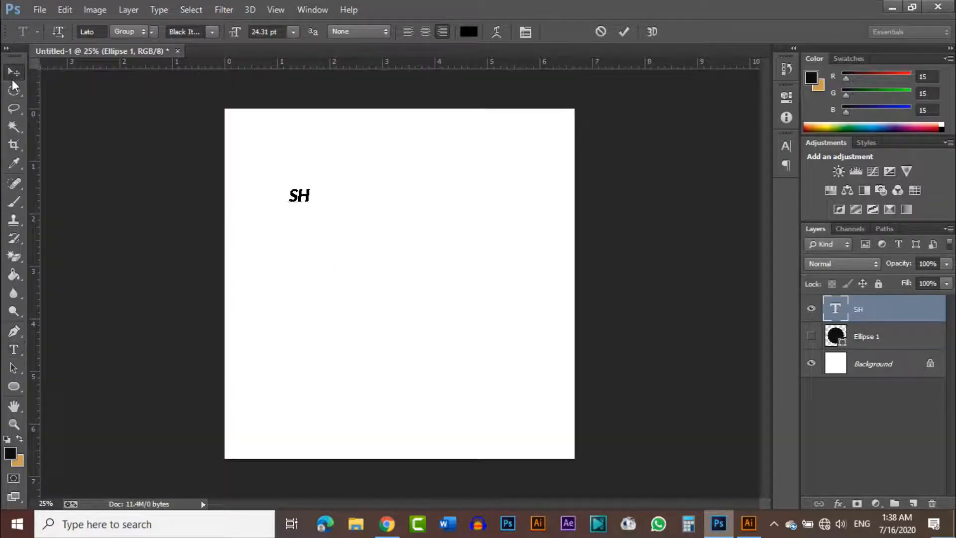
{"action": "left_click_drag", "start_coordinate": [299, 209], "coordinate": [409, 282]}
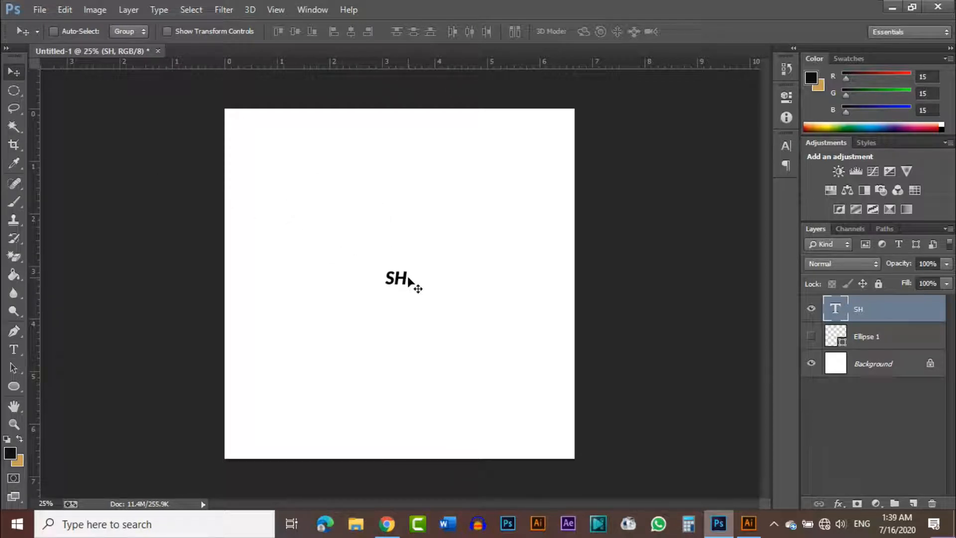
Scale the SH text proportionally about its centre to about 1521% so it nearly fills the canvas width.
{"action": "key", "text": "ctrl+t"}
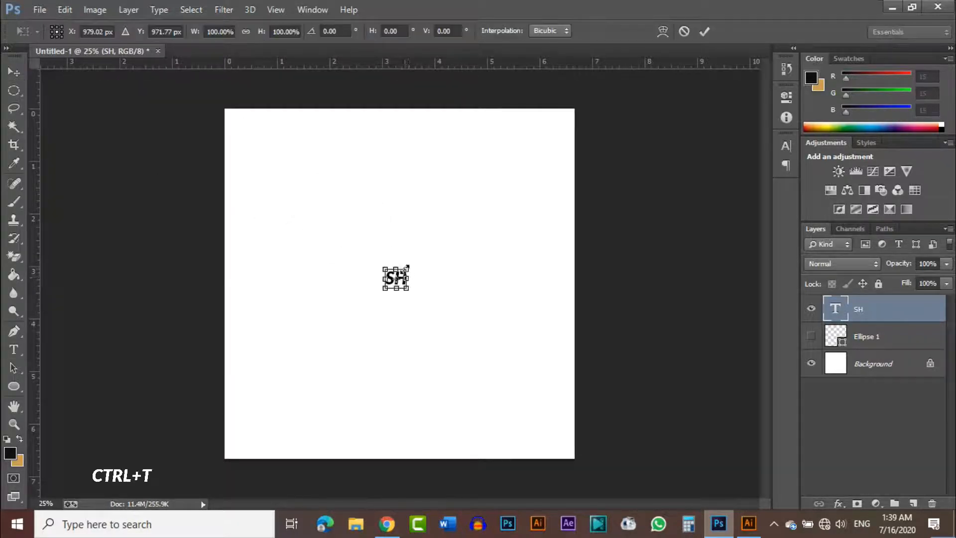
{"action": "left_click_drag", "start_coordinate": [407, 267], "coordinate": [579, 149]}
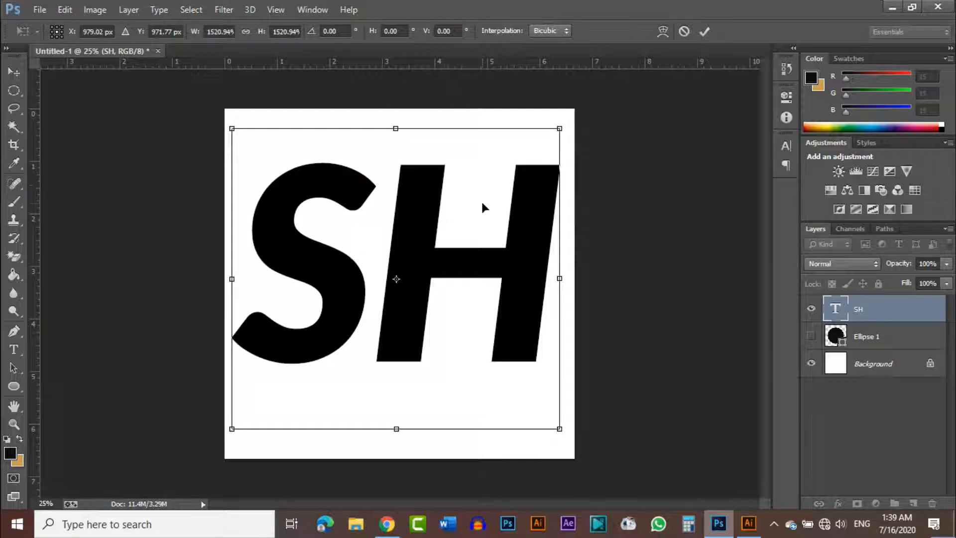
{"action": "left_click", "coordinate": [703, 32]}
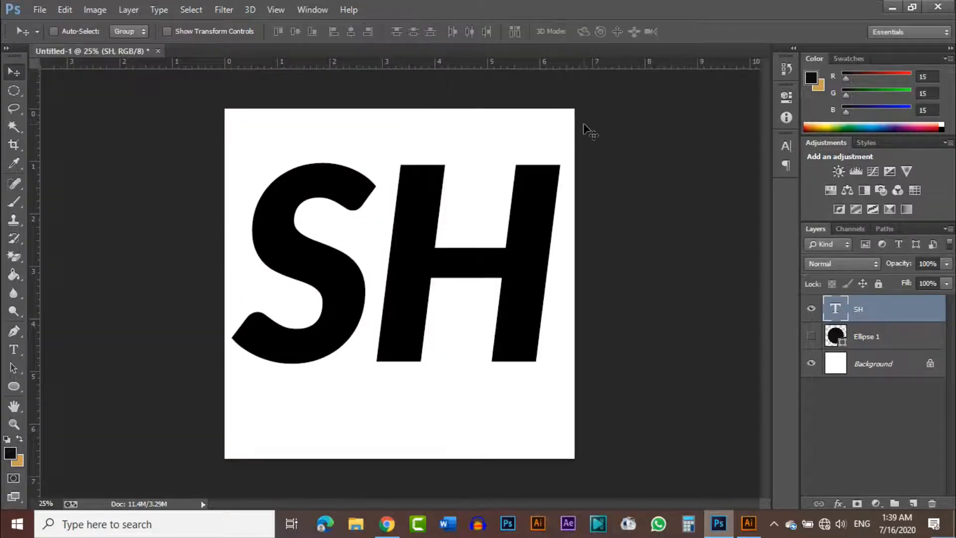
Recolour the SH text with the golden background swatch (RGB 203, 156, 83) and shift it slightly down.
{"action": "double_click", "coordinate": [832, 309]}
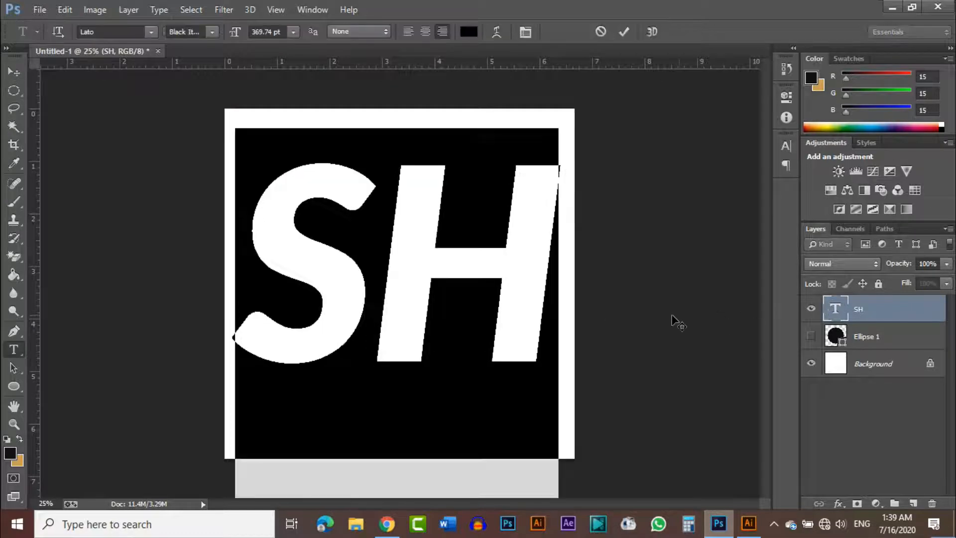
{"action": "left_click", "coordinate": [20, 439]}
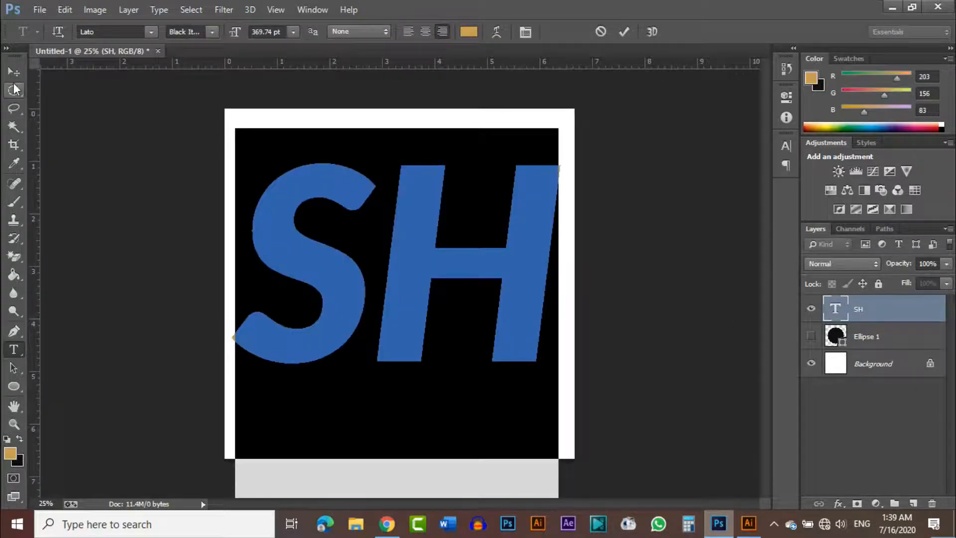
{"action": "left_click", "coordinate": [13, 75]}
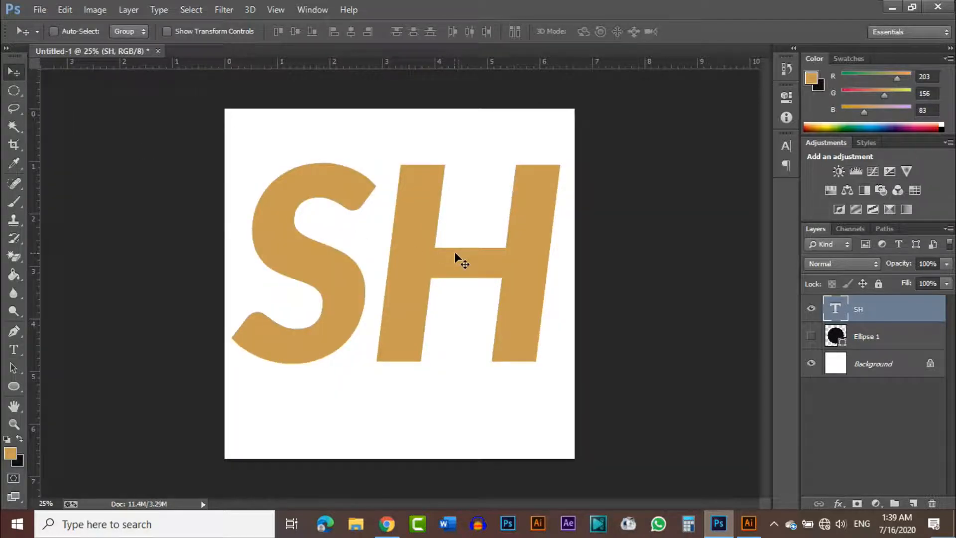
{"action": "left_click_drag", "start_coordinate": [454, 252], "coordinate": [455, 269]}
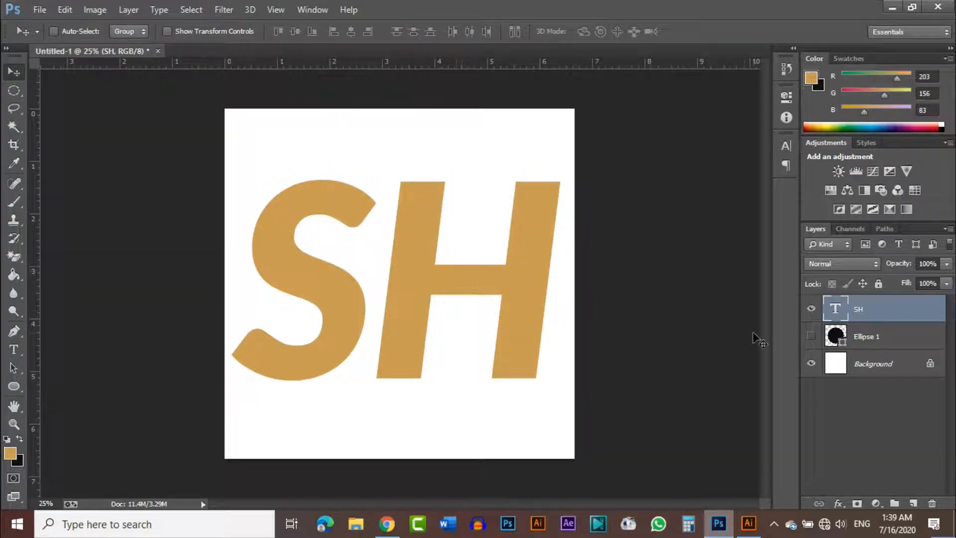
Show the circle layer again and shift the SH text right until its left edge meets the circle's.
{"action": "left_click", "coordinate": [811, 338]}
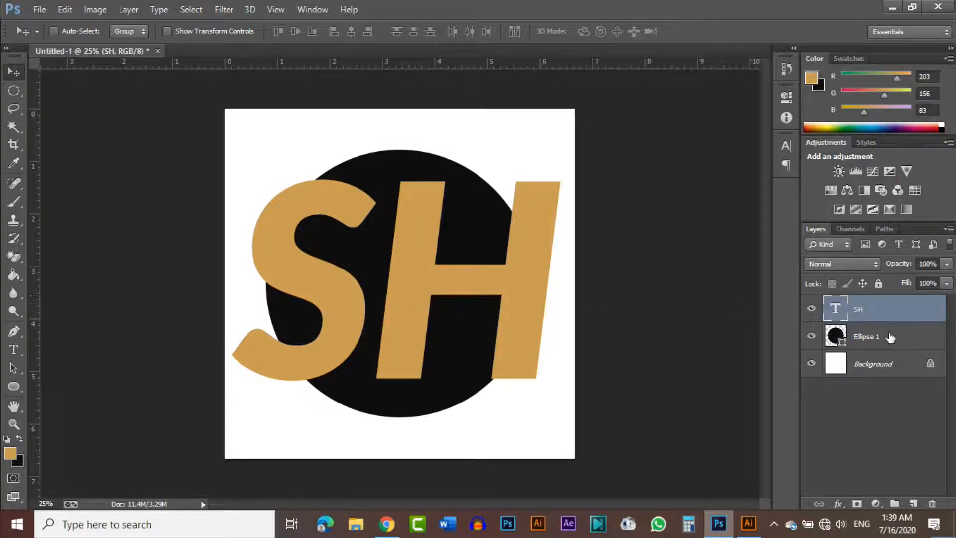
{"action": "left_click", "coordinate": [891, 337]}
{"action": "left_click", "coordinate": [890, 314]}
{"action": "left_click_drag", "start_coordinate": [437, 293], "coordinate": [460, 291]}
Scale the SH text proportionally to about 115.87% and reposition it so the S overhangs the circle's left side.
{"action": "key", "text": "ctrl+t"}
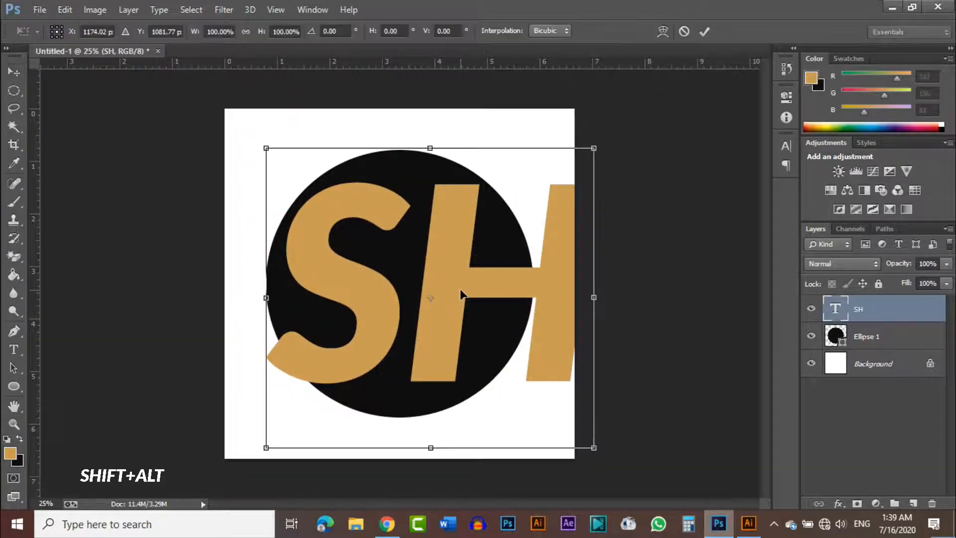
{"action": "left_click_drag", "start_coordinate": [258, 149], "coordinate": [190, 120]}
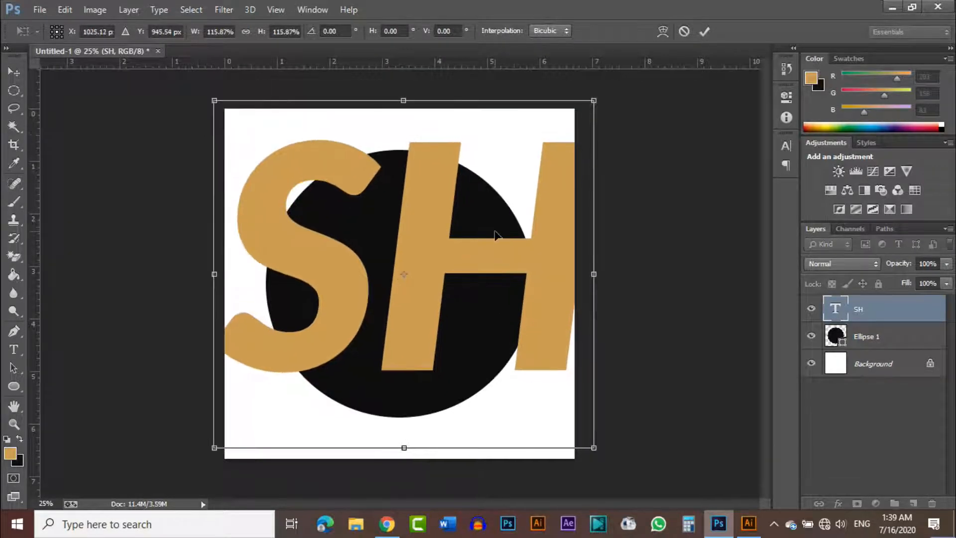
{"action": "left_click_drag", "start_coordinate": [496, 235], "coordinate": [511, 269]}
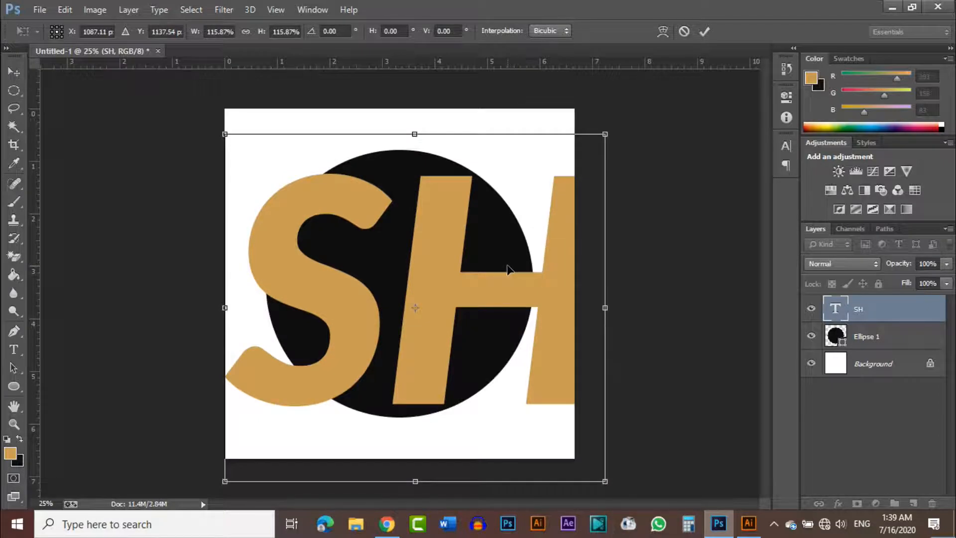
{"action": "left_click", "coordinate": [709, 35]}
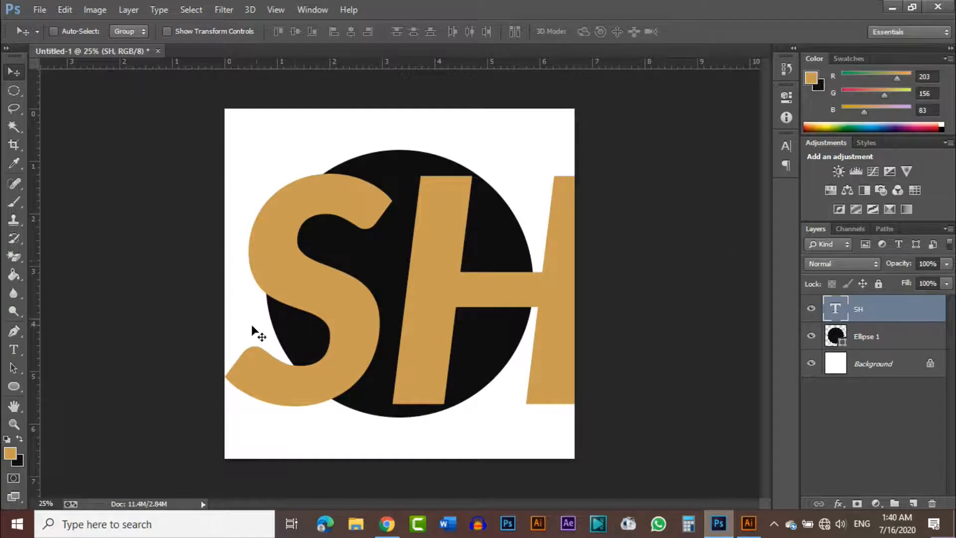
{"action": "mouse_move", "coordinate": [254, 326]}
{"action": "left_mouse_down"}
{"action": "mouse_move", "coordinate": [267, 324]}
{"action": "mouse_move", "coordinate": [256, 326]}
{"action": "left_mouse_up"}
Enlarge the black circle proportionally about its centre to about 109.42%.
{"action": "left_click", "coordinate": [874, 337]}
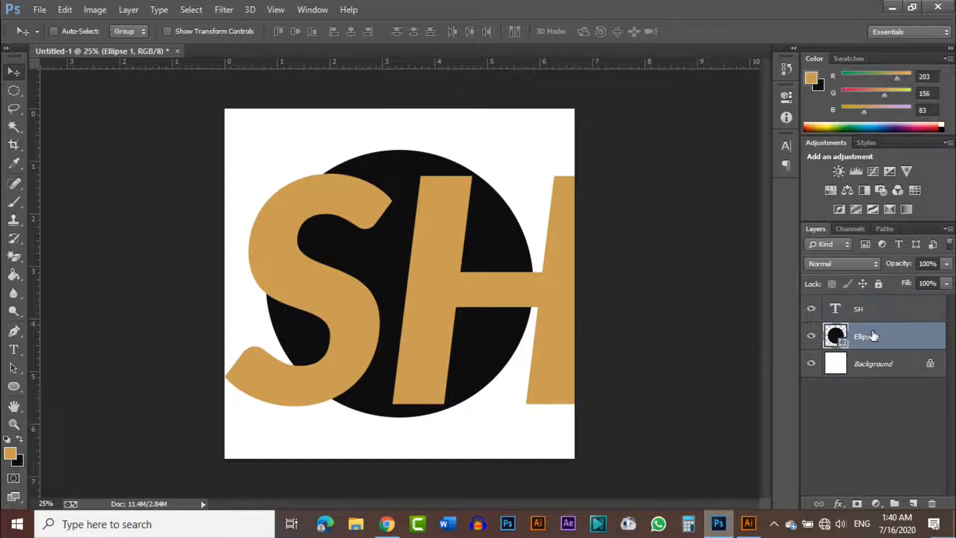
{"action": "key", "text": "ctrl+t"}
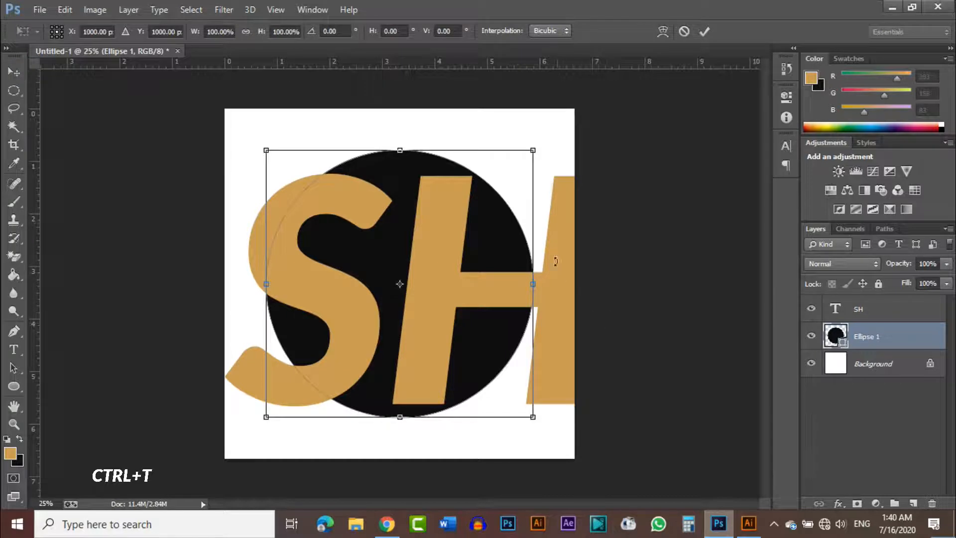
{"action": "left_click_drag", "start_coordinate": [534, 147], "coordinate": [546, 136]}
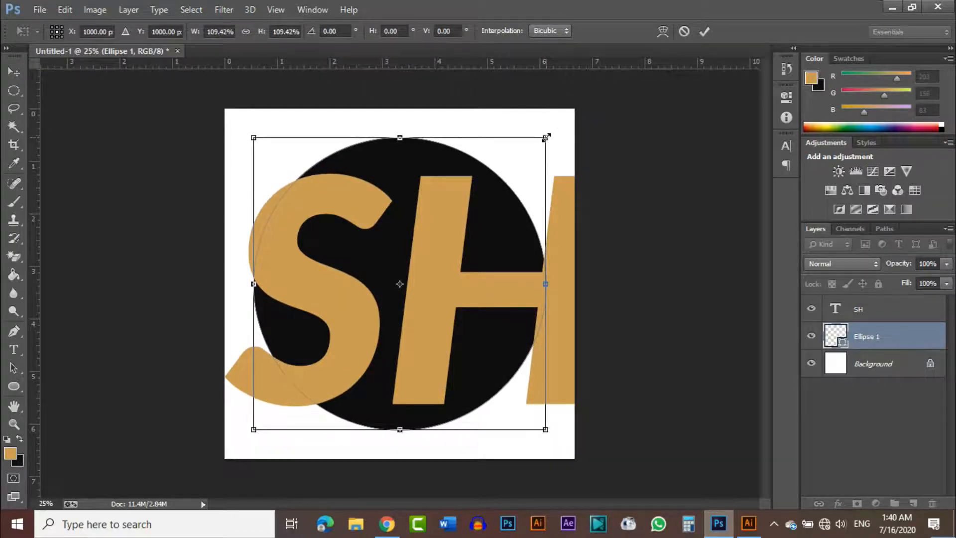
{"action": "key", "text": "Return"}
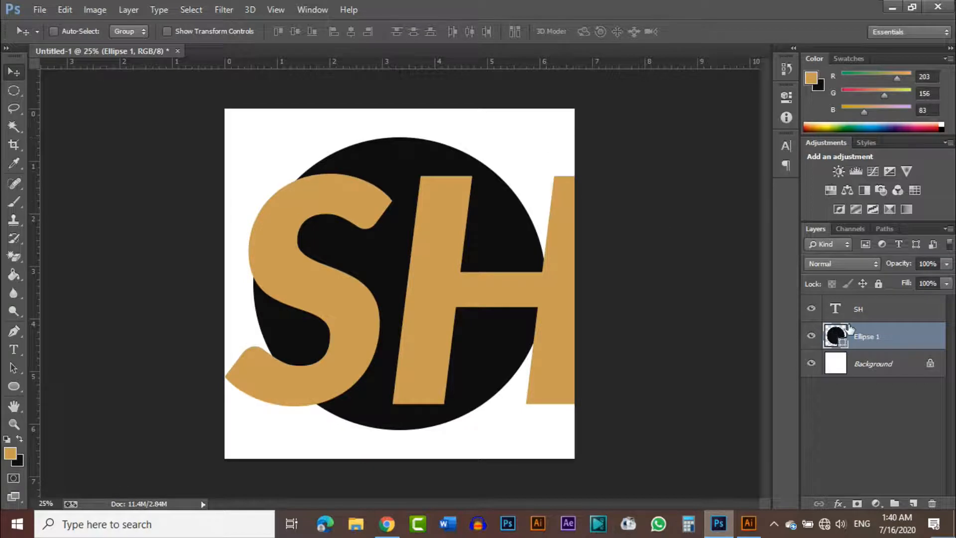
Scale the SH text proportionally about its centre to about 105.12% and reposition it so the S overhangs the circle's left side.
{"action": "left_click", "coordinate": [870, 313]}
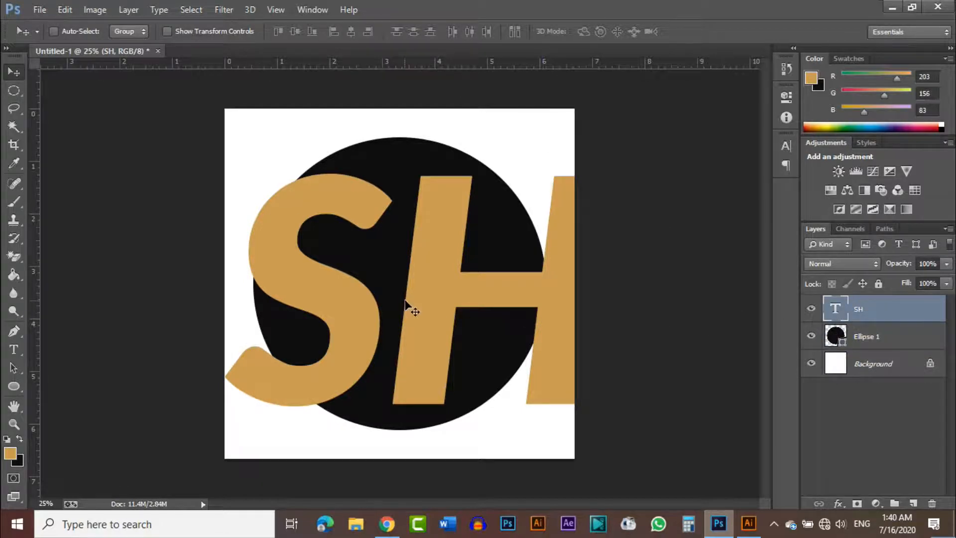
{"action": "left_click_drag", "start_coordinate": [405, 309], "coordinate": [422, 302]}
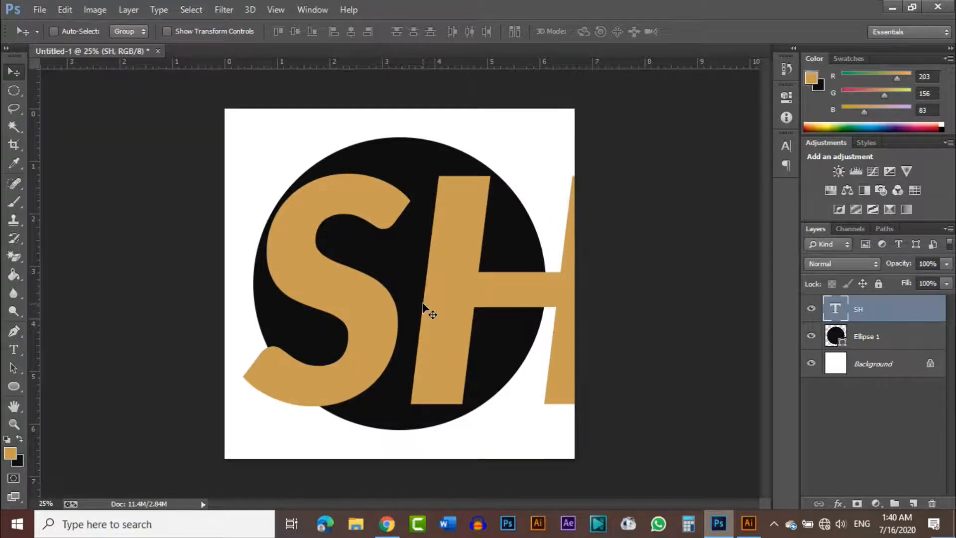
{"action": "key", "text": "ctrl+t"}
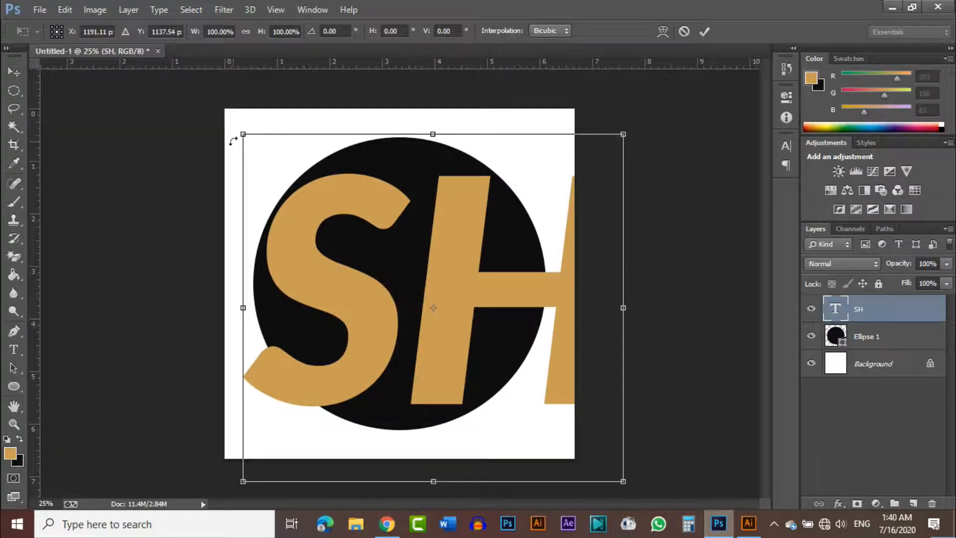
{"action": "mouse_move", "coordinate": [243, 134]}
{"action": "left_mouse_down"}
{"action": "mouse_move", "coordinate": [224, 130]}
{"action": "mouse_move", "coordinate": [234, 125]}
{"action": "left_mouse_up"}
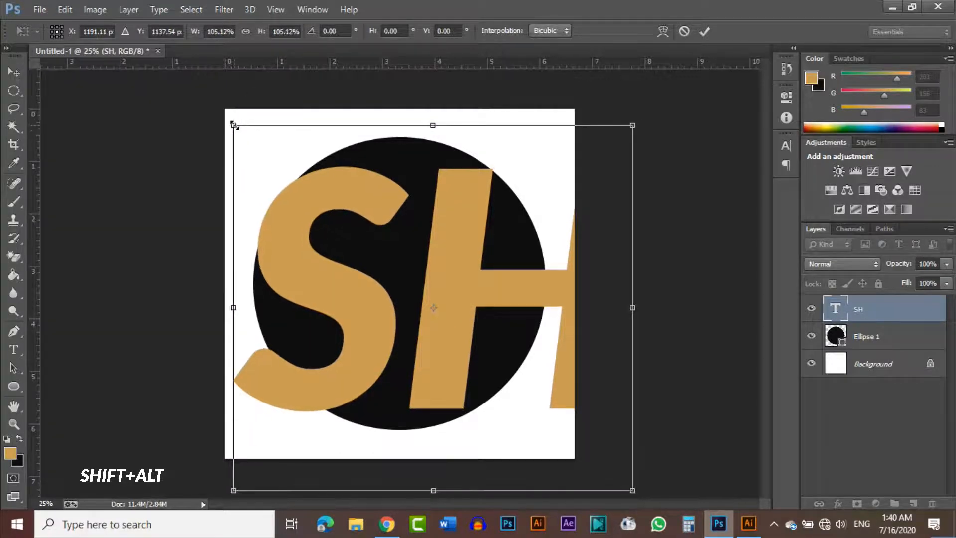
{"action": "left_click", "coordinate": [707, 31]}
{"action": "left_click_drag", "start_coordinate": [474, 274], "coordinate": [465, 280]}
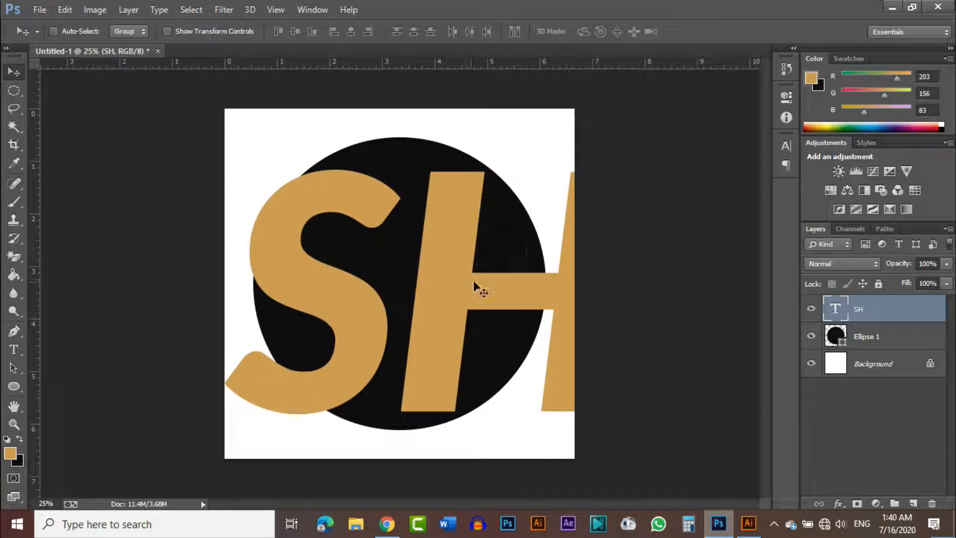
Scale the SH text and the black circle together proportionally about their common centre to about 68.11%.
{"action": "left_click", "coordinate": [882, 342], "text": "ctrl"}
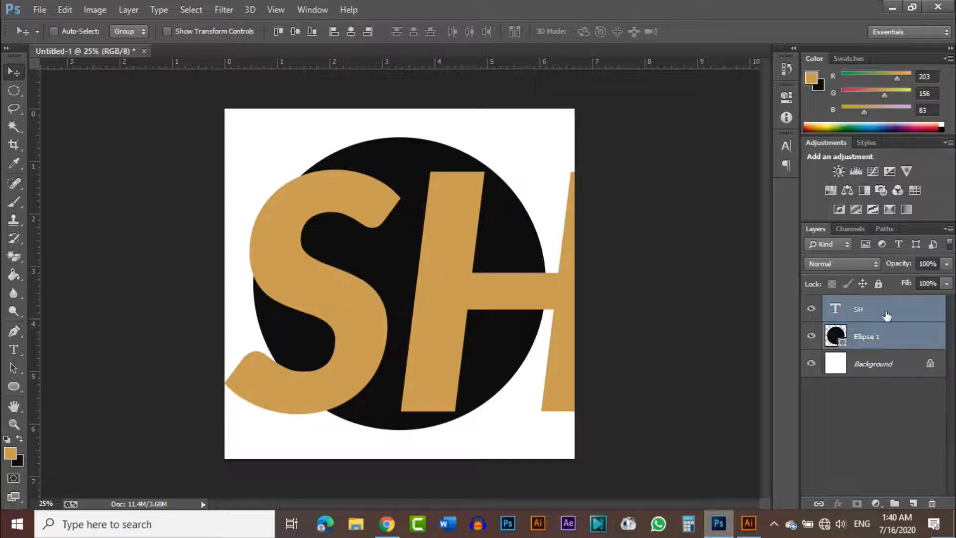
{"action": "key", "text": "ctrl+t"}
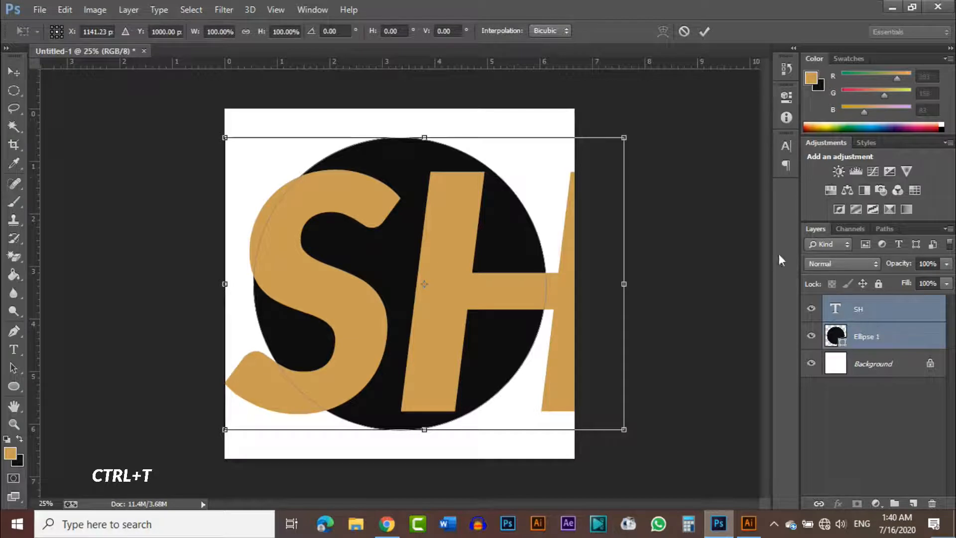
{"action": "left_click_drag", "start_coordinate": [626, 139], "coordinate": [560, 187]}
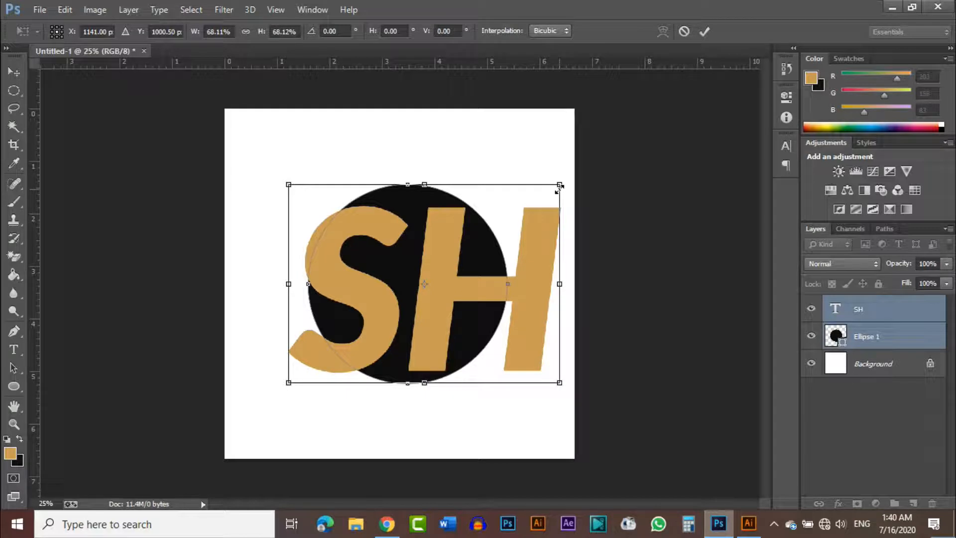
{"action": "left_click", "coordinate": [703, 32]}
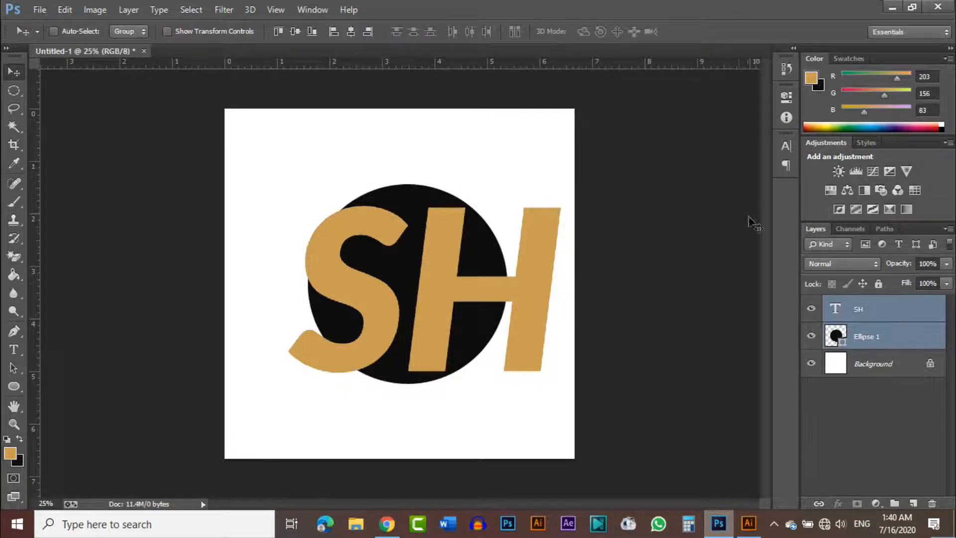
Add a layer mask to the circle and paint it black with the Brush inside a selection of the SH letters, then deselect.
{"action": "left_click", "coordinate": [883, 340]}
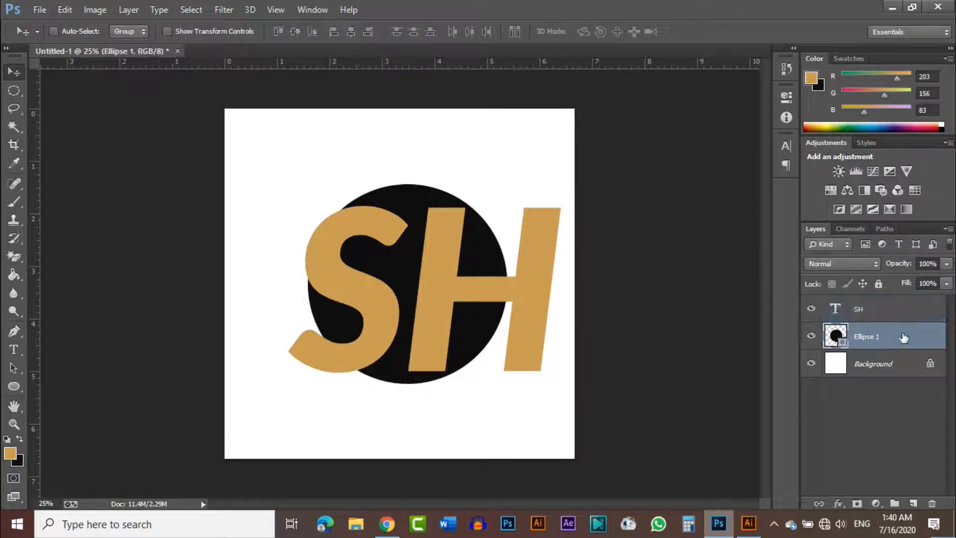
{"action": "left_click", "coordinate": [857, 504]}
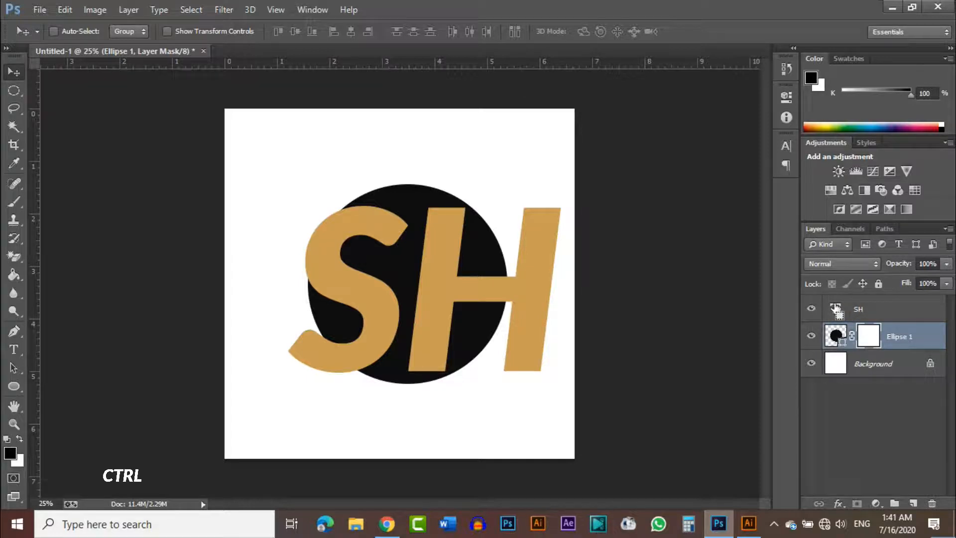
{"action": "left_click", "coordinate": [835, 308], "text": "ctrl"}
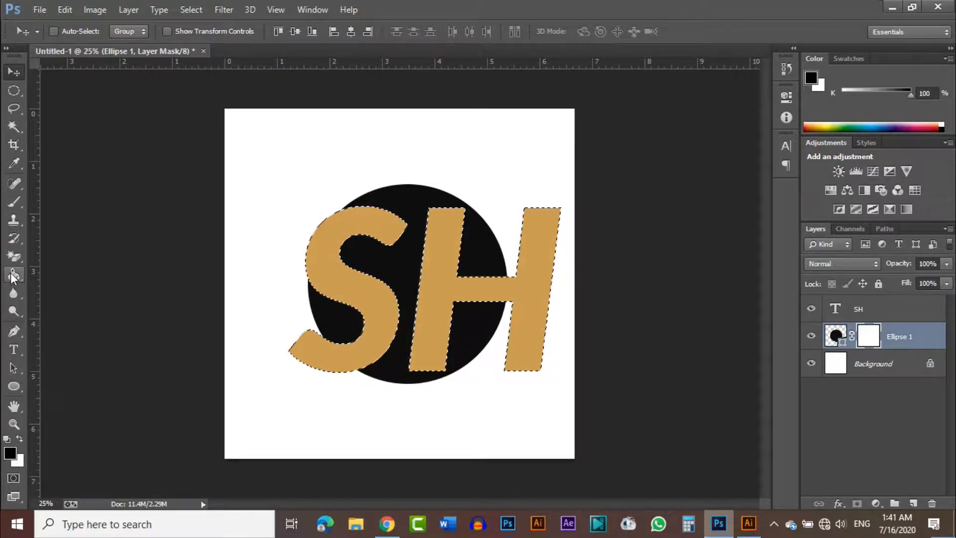
{"action": "left_click", "coordinate": [13, 202]}
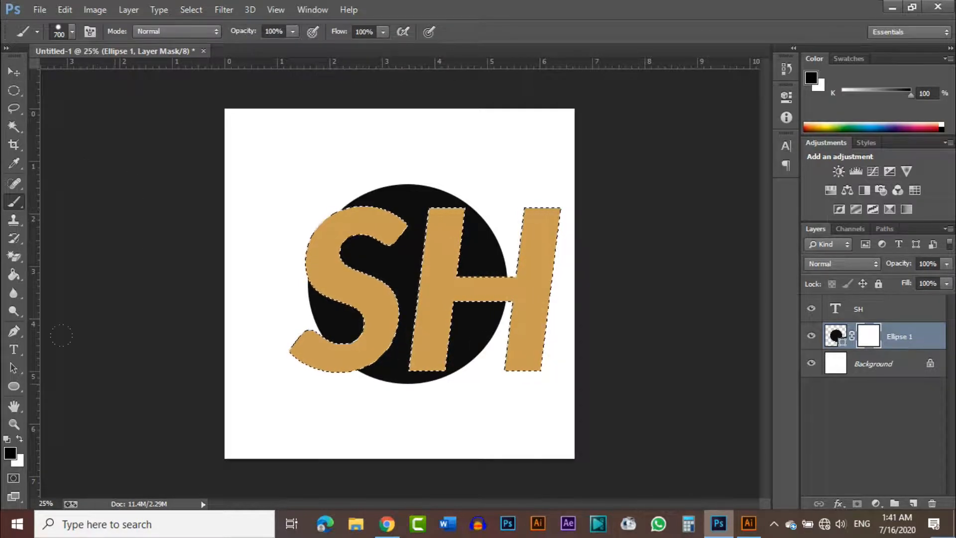
{"action": "left_click", "coordinate": [19, 438]}
{"action": "left_click", "coordinate": [19, 438]}
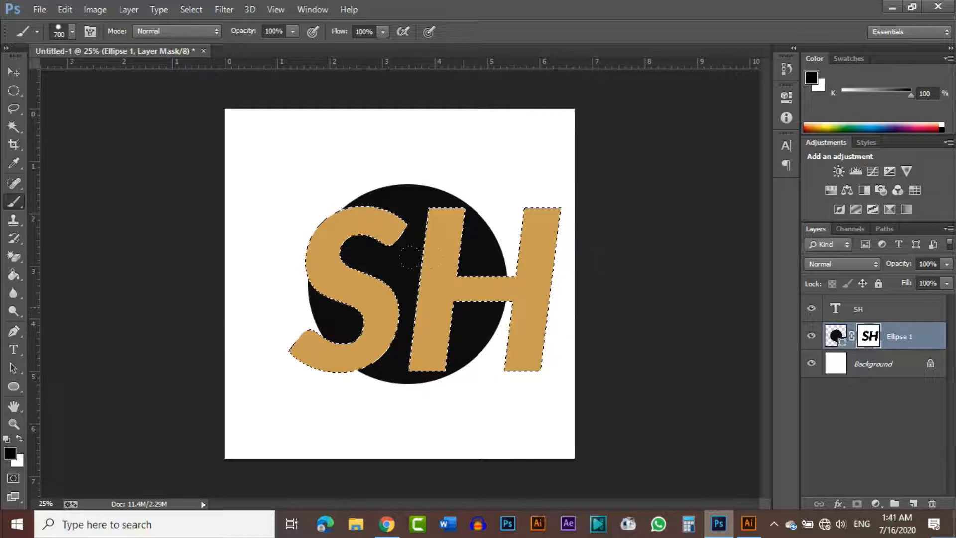
{"action": "key", "text": "ctrl+d"}
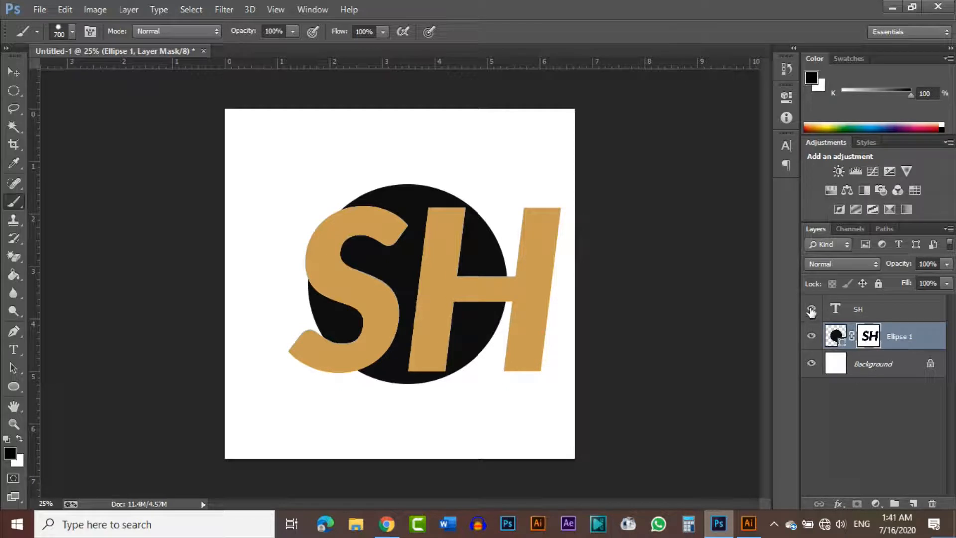
Hide the SH text layer and centre the masked circle on the canvas.
{"action": "left_click", "coordinate": [811, 310]}
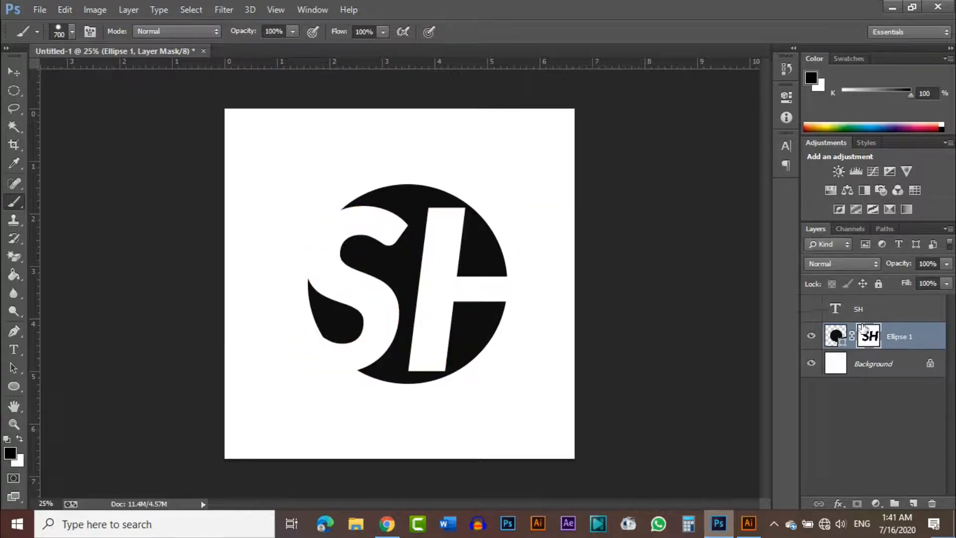
{"action": "left_click", "coordinate": [892, 339]}
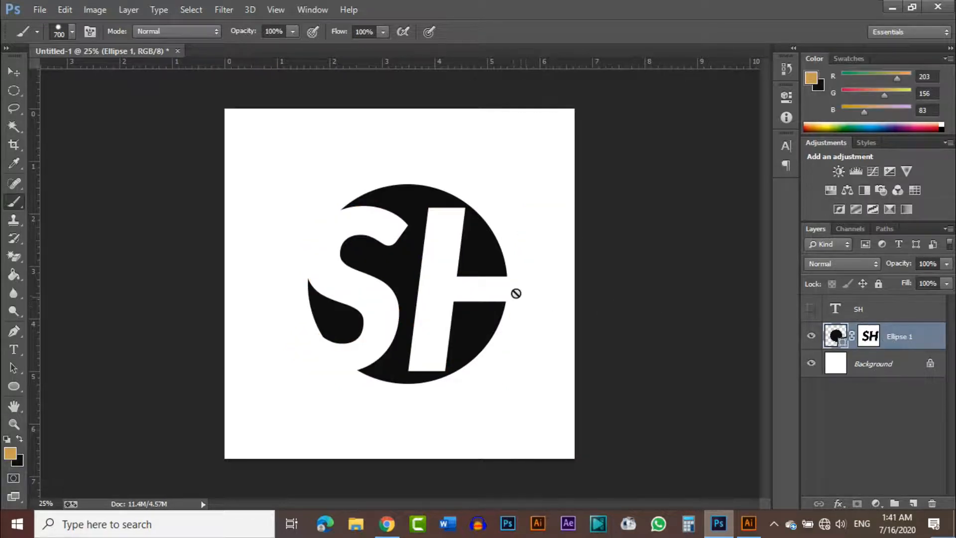
{"action": "key", "text": "ctrl+a"}
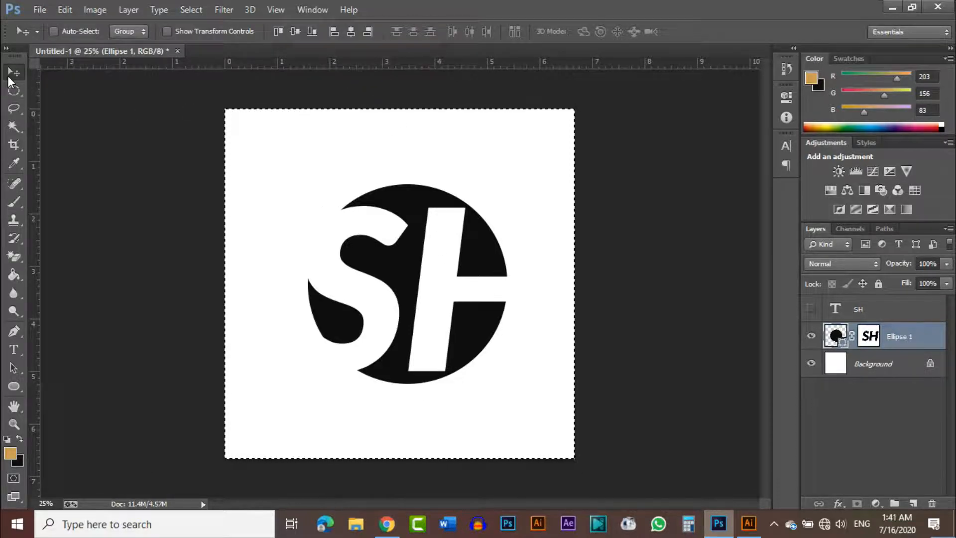
{"action": "left_click", "coordinate": [352, 31]}
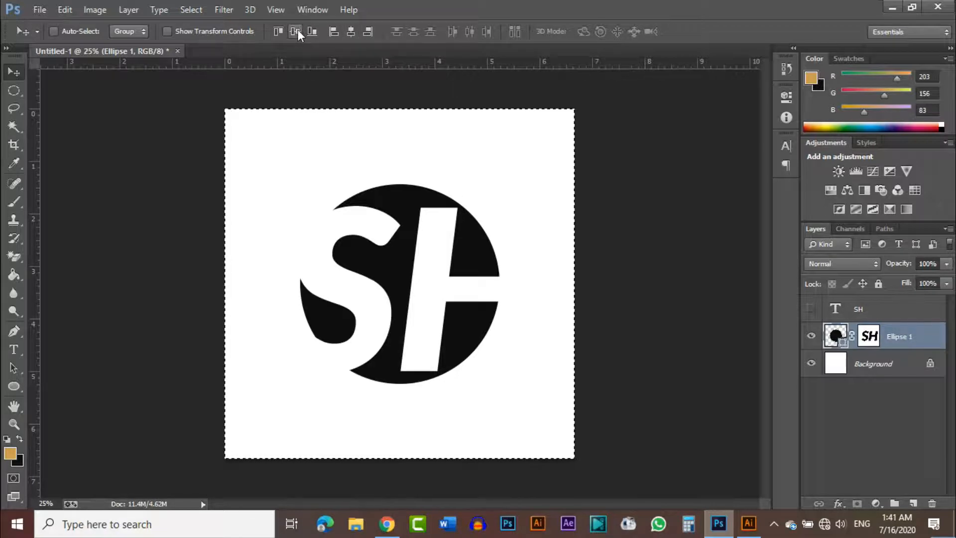
{"action": "key", "text": "ctrl+d"}
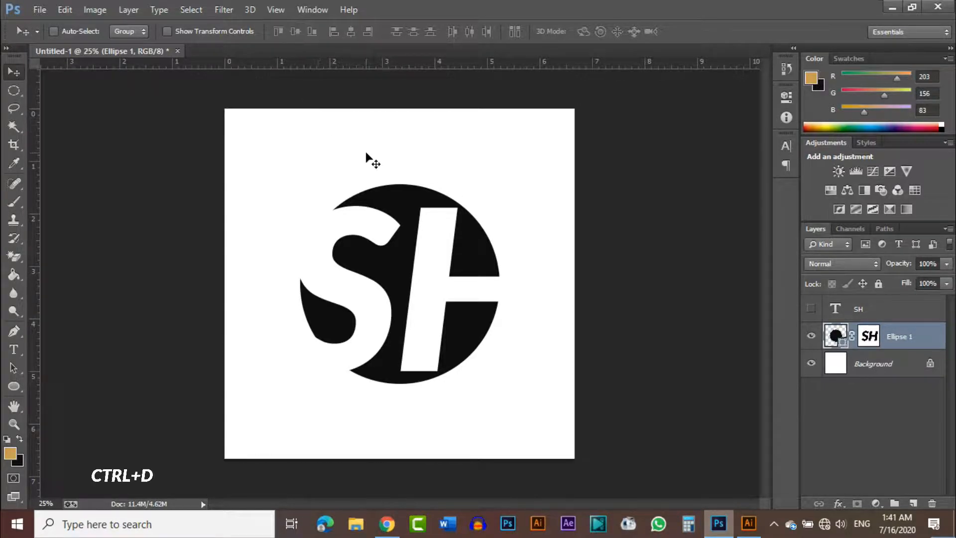
Enlarge the masked circle proportionally about its centre to about 142.88%.
{"action": "key", "text": "ctrl+t"}
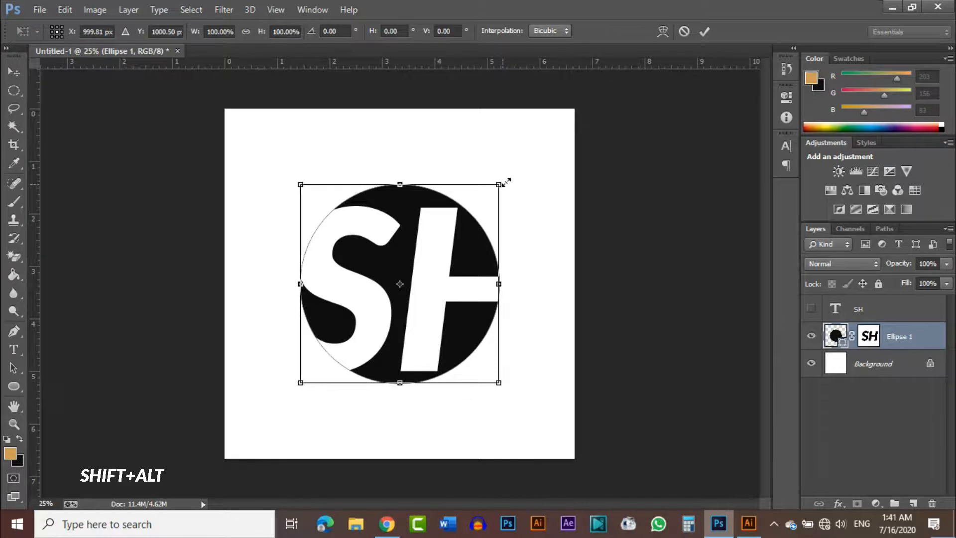
{"action": "left_click_drag", "start_coordinate": [502, 183], "coordinate": [546, 139]}
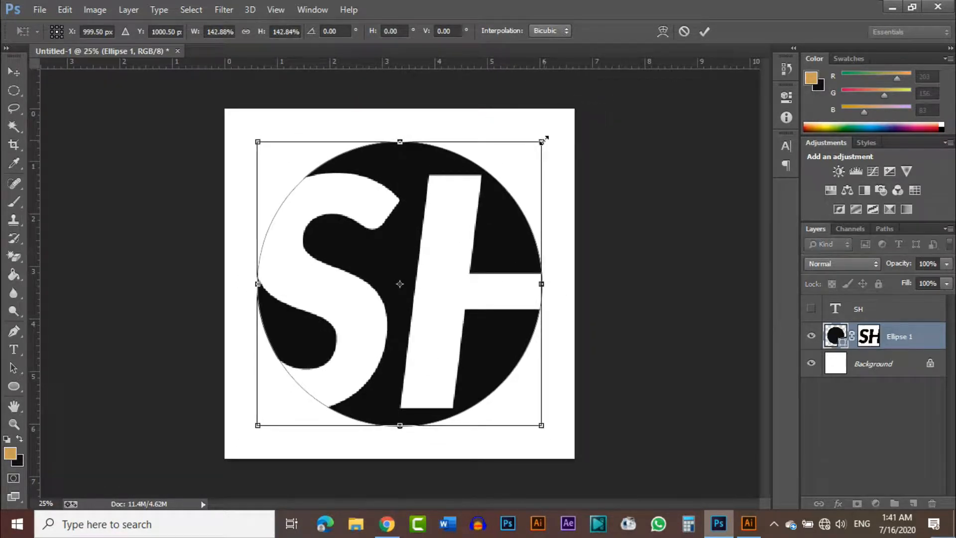
{"action": "left_click", "coordinate": [704, 32]}
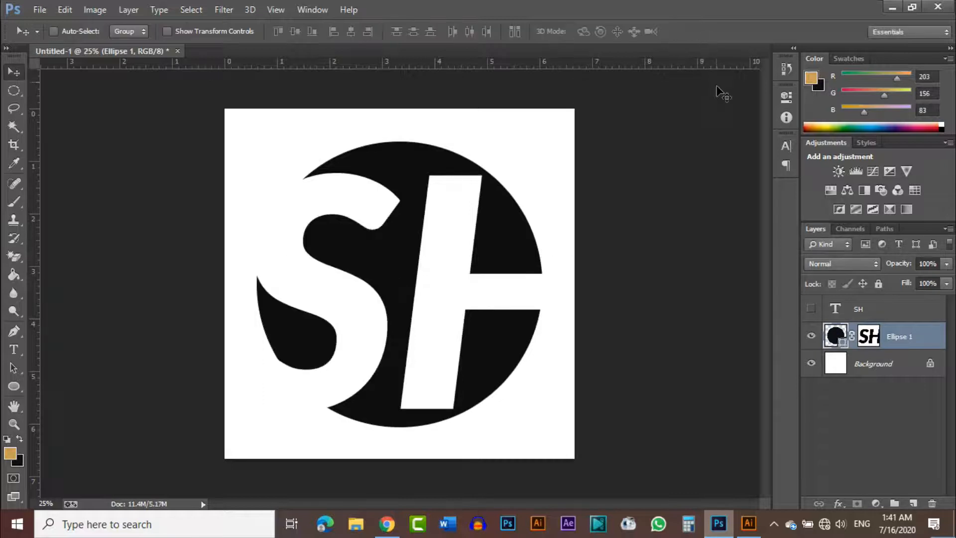
Convert the masked circle layer to a smart object and rasterize it.
{"action": "right_click", "coordinate": [902, 342]}
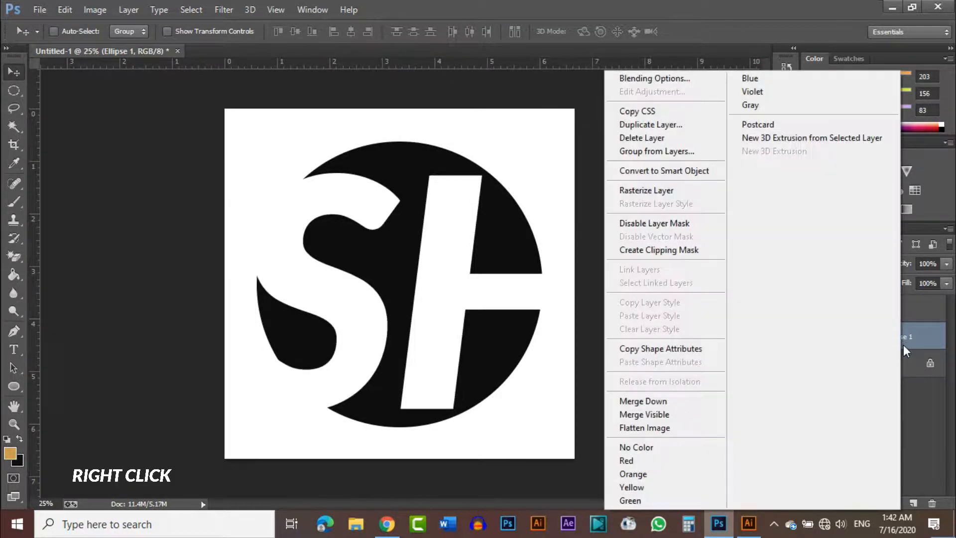
{"action": "left_click", "coordinate": [643, 170]}
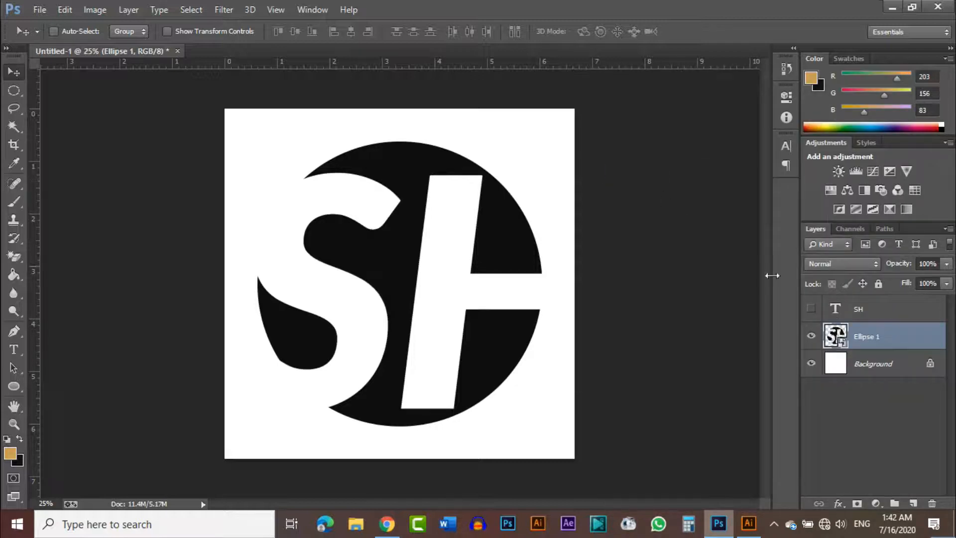
{"action": "right_click", "coordinate": [885, 338]}
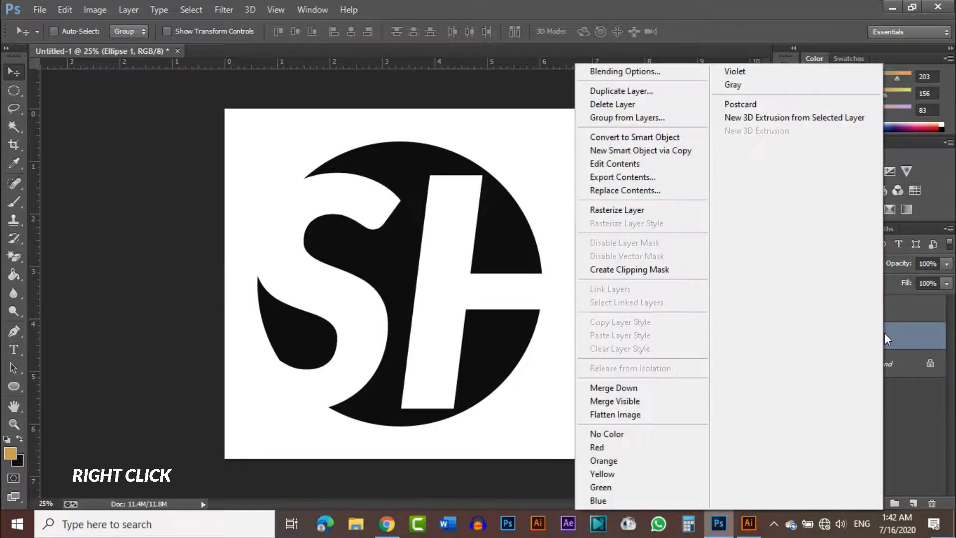
{"action": "left_click", "coordinate": [620, 209]}
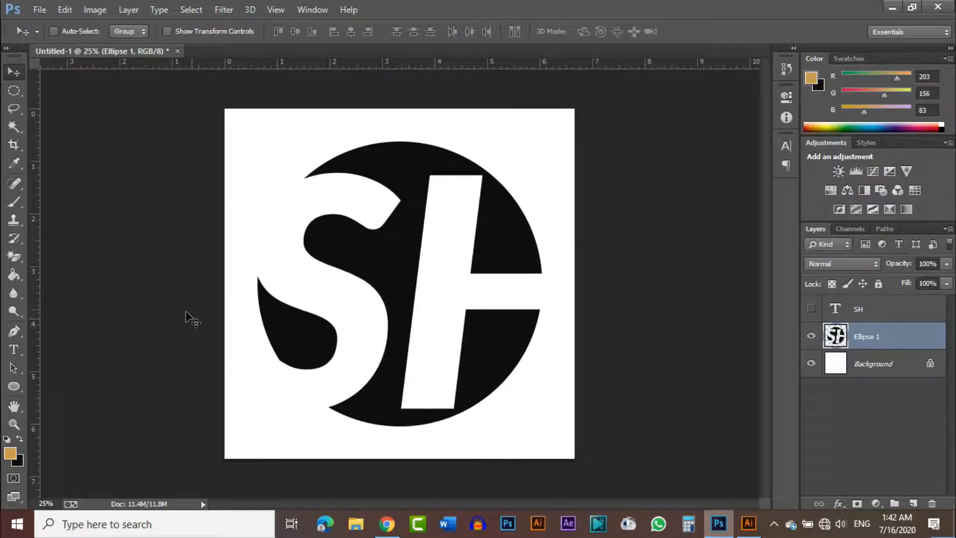
Draw a closed Pen path around the S half of the circle, with its straight slanted edge running between the S and the H.
{"action": "left_click", "coordinate": [13, 331]}
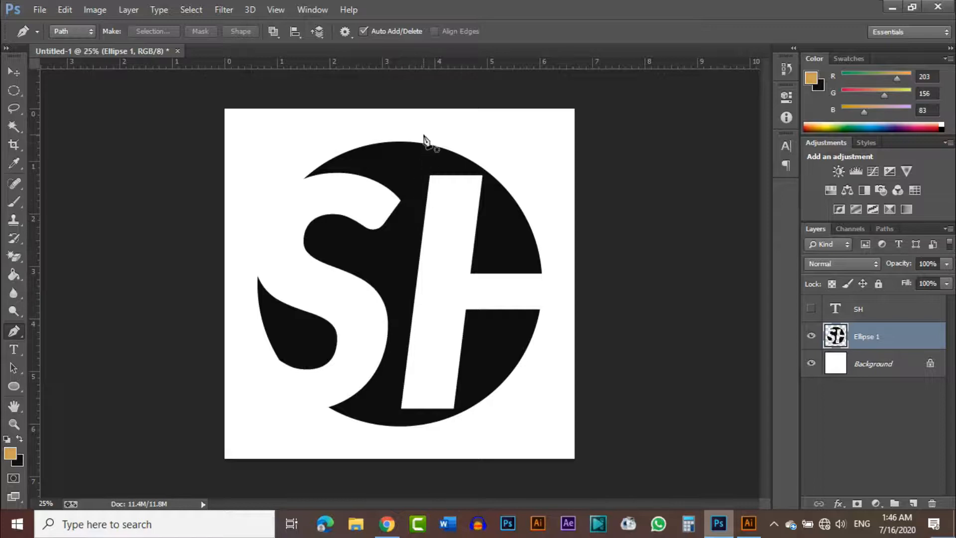
{"action": "left_click", "coordinate": [423, 134]}
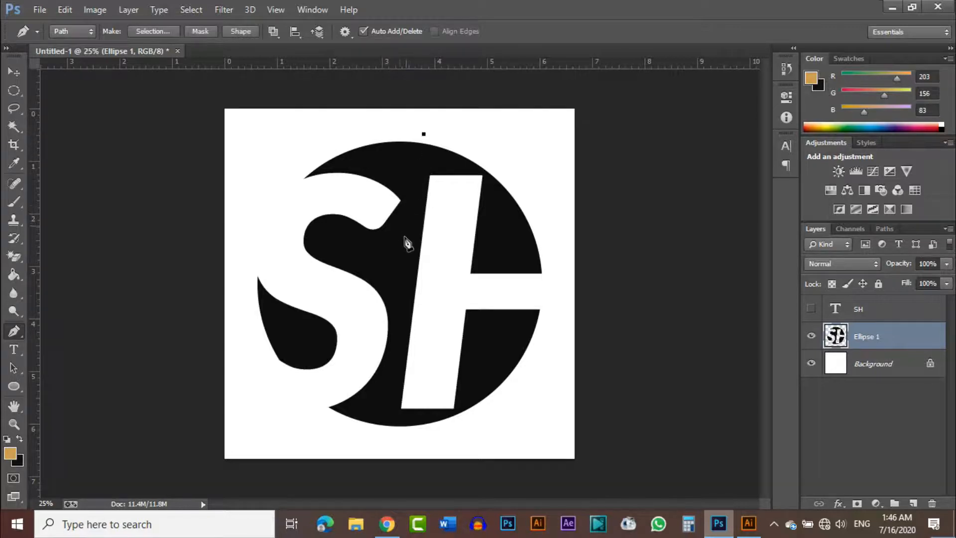
{"action": "left_click", "coordinate": [386, 433]}
{"action": "left_click", "coordinate": [269, 425]}
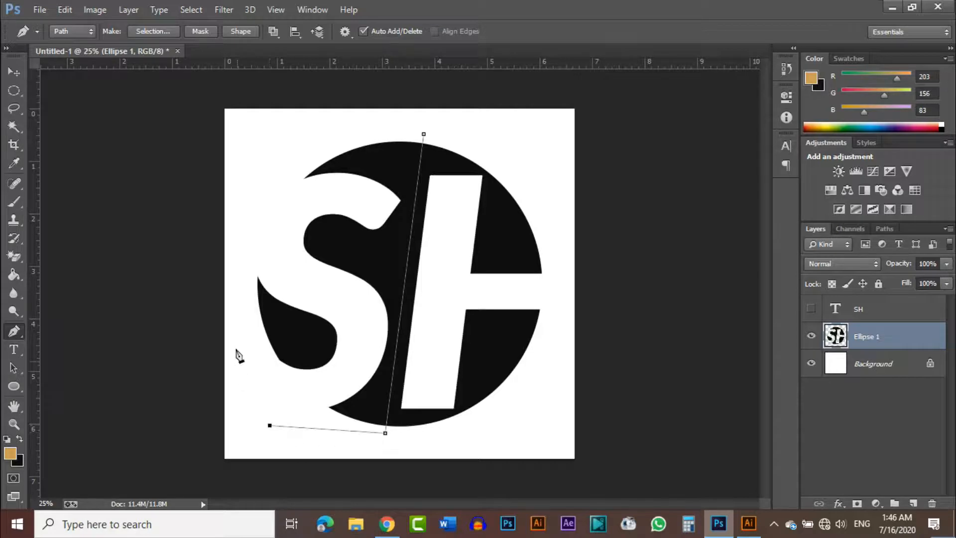
{"action": "left_click", "coordinate": [233, 304]}
{"action": "left_click", "coordinate": [253, 188]}
{"action": "left_click", "coordinate": [344, 129]}
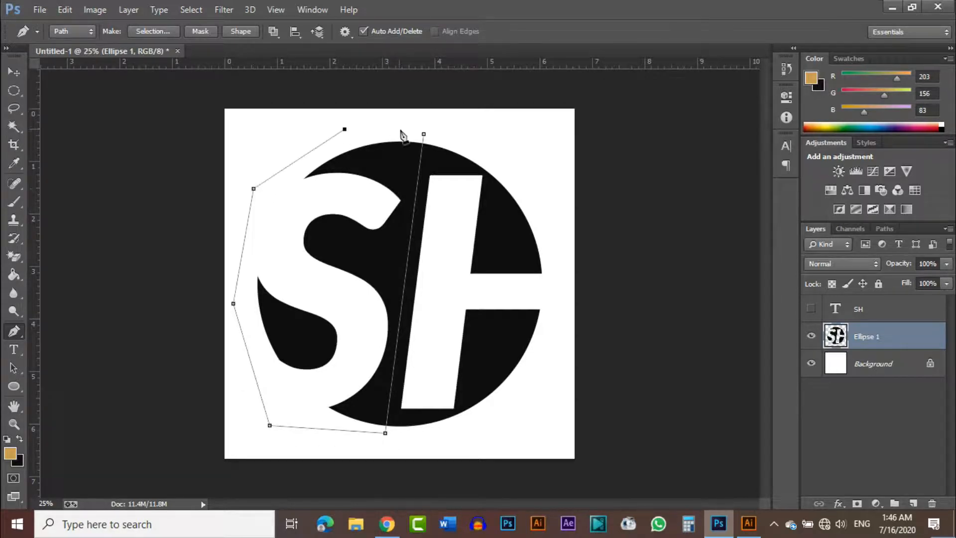
{"action": "left_click", "coordinate": [424, 134]}
Turn the path around the S half into a new anti-aliased selection with a 0-pixel feather radius and switch to the Elliptical Marquee tool.
{"action": "right_click", "coordinate": [379, 171]}
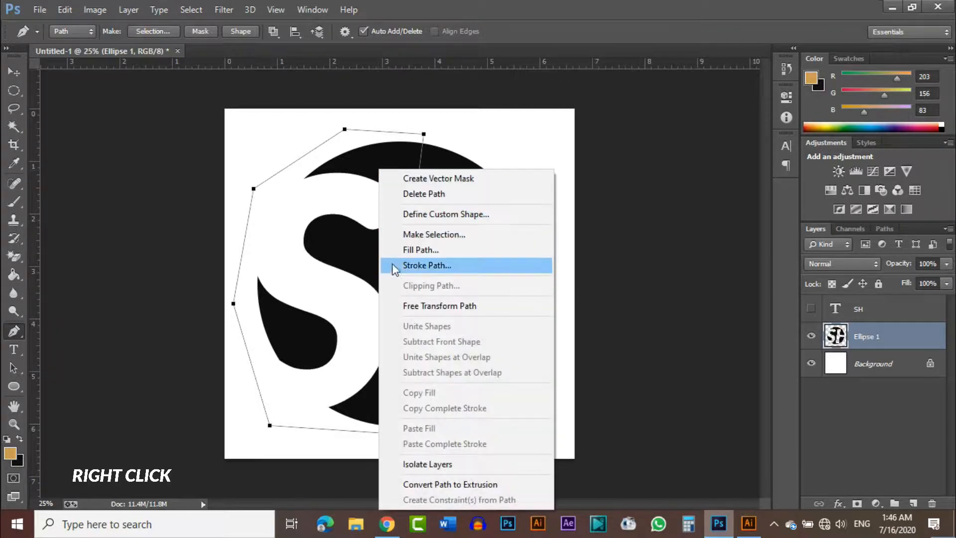
{"action": "left_click", "coordinate": [477, 235]}
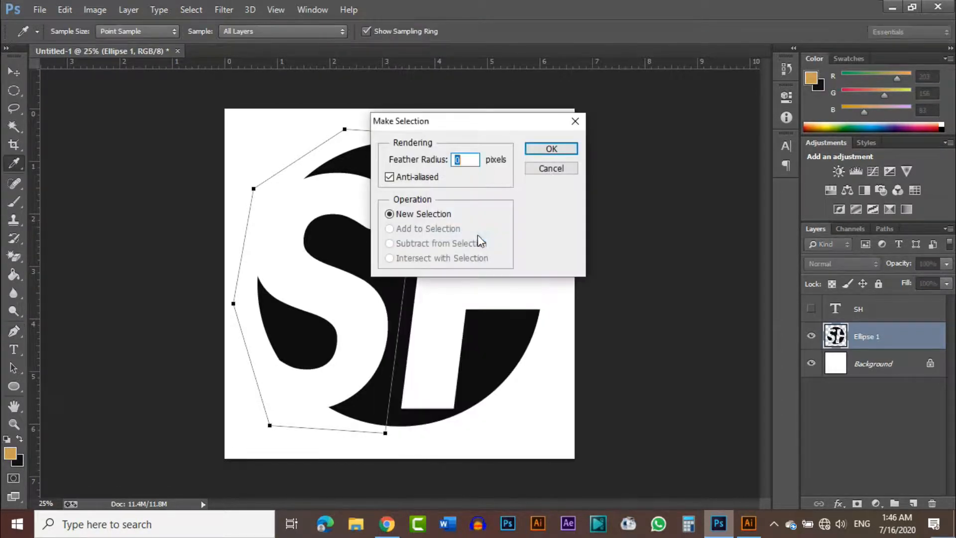
{"action": "left_click", "coordinate": [466, 161]}
{"action": "left_click", "coordinate": [549, 149]}
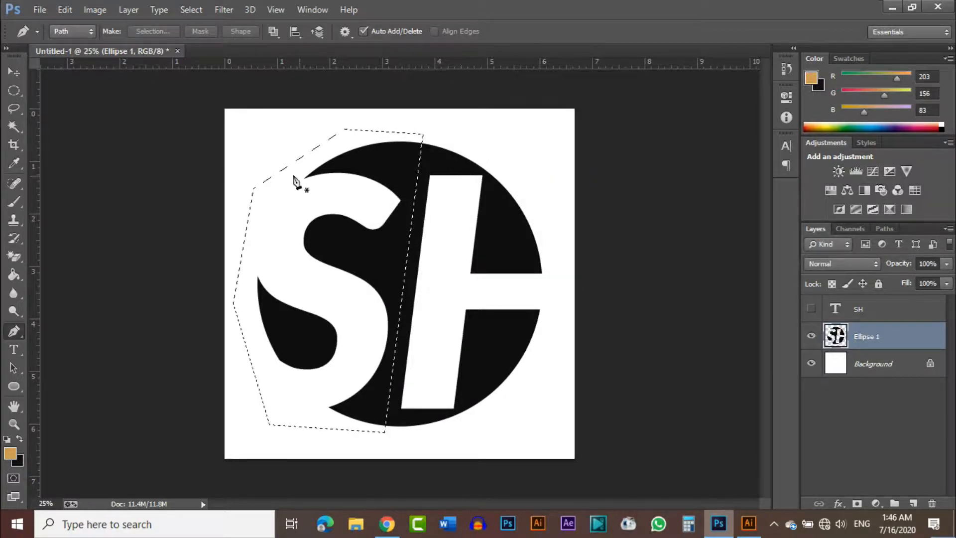
{"action": "left_click", "coordinate": [15, 92]}
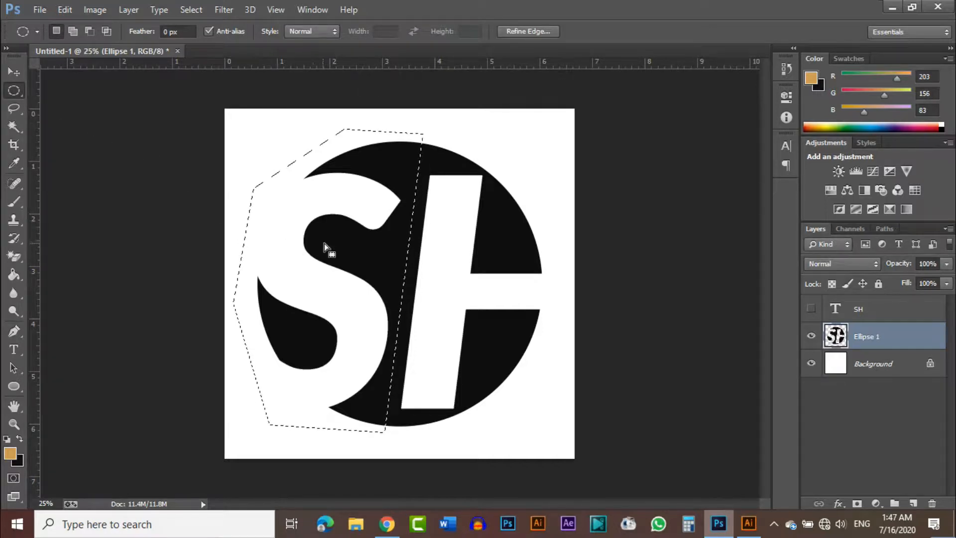
Cut the selected S half of the circle onto its own layer.
{"action": "right_click", "coordinate": [337, 248]}
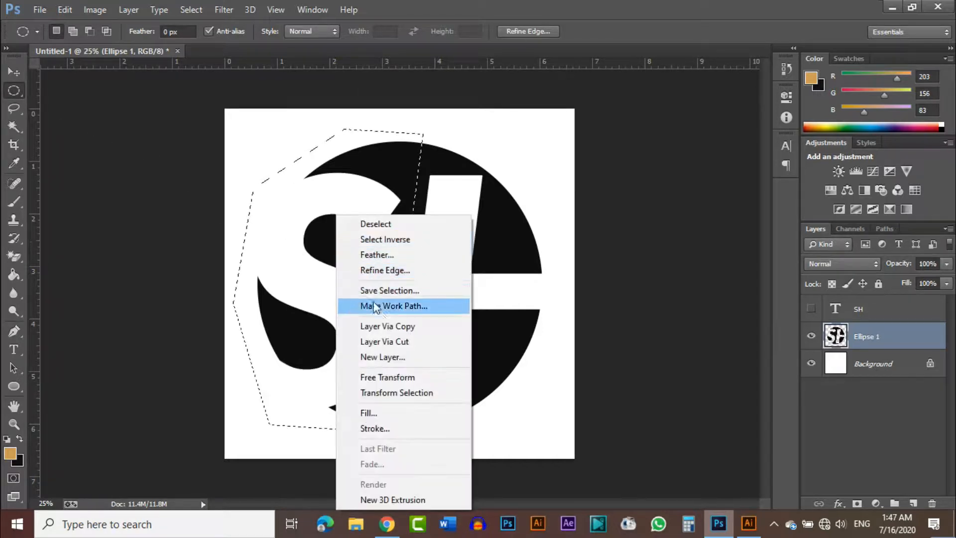
{"action": "left_click", "coordinate": [386, 341]}
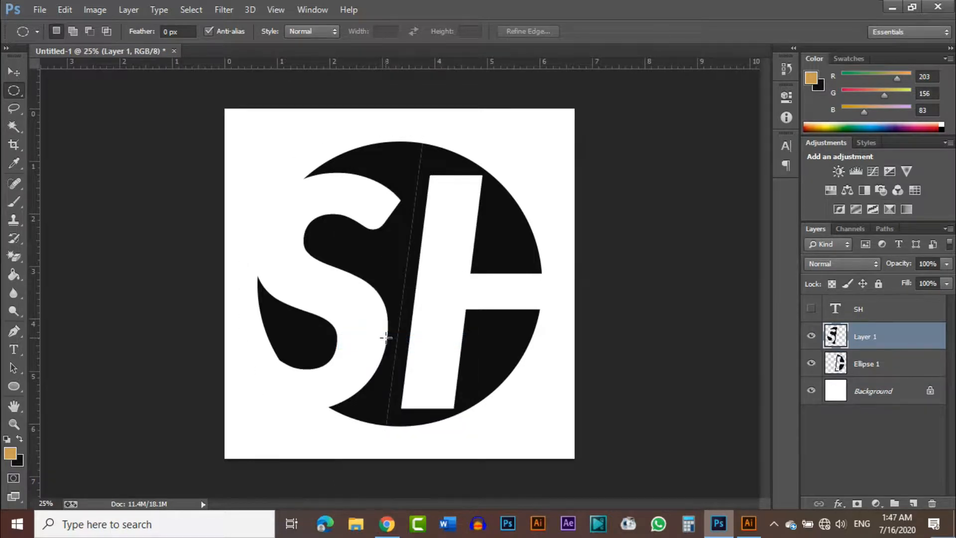
Shift the S half down along the slanted cut and slightly left, with its straight edge flush against the H half.
{"action": "left_click", "coordinate": [882, 366]}
{"action": "left_click", "coordinate": [890, 343]}
{"action": "left_click", "coordinate": [13, 75]}
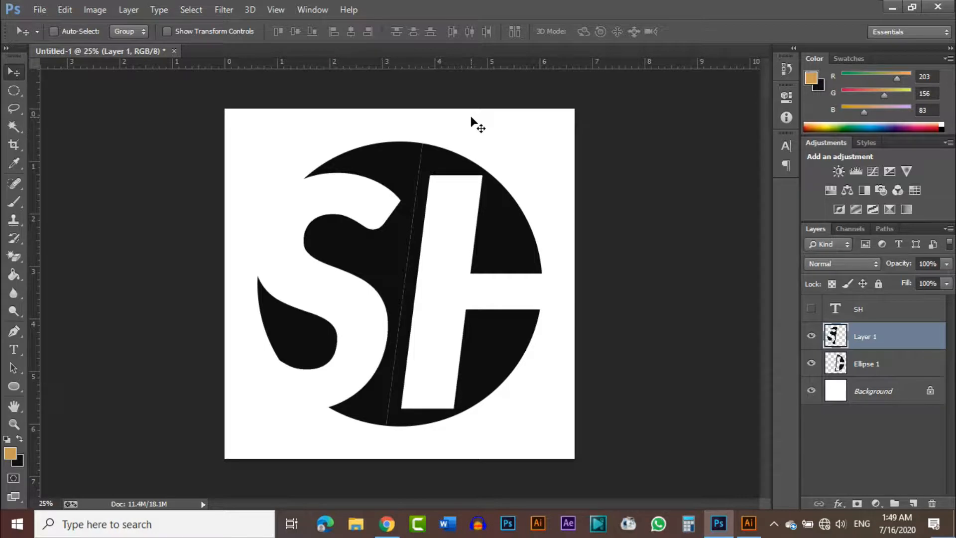
{"action": "key", "text": "Left"}
{"action": "key", "text": "Left"}
{"action": "key", "text": "Left"}
{"action": "key", "text": "Left"}
{"action": "key", "text": "Left"}
{"action": "key", "text": "Left"}
{"action": "key", "text": "Left"}
{"action": "key", "text": "Left"}
{"action": "key", "text": "Down"}
{"action": "key", "text": "Down"}
{"action": "key", "text": "Down"}
{"action": "key", "text": "Down"}
{"action": "key", "text": "Down"}
{"action": "key", "text": "Down"}
{"action": "key", "text": "Down"}
{"action": "key", "text": "Down"}
{"action": "key", "text": "Down"}
{"action": "key", "text": "Down"}
{"action": "key", "text": "Down"}
{"action": "key", "text": "Down"}
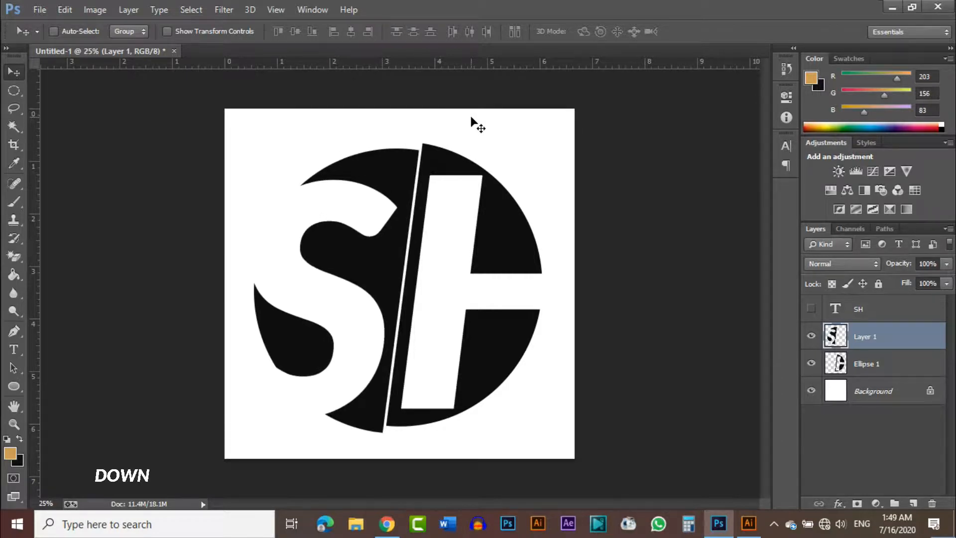
{"action": "key", "text": "Down"}
{"action": "key", "text": "Down"}
{"action": "key", "text": "Down"}
{"action": "key", "text": "Down"}
{"action": "key", "text": "Down"}
{"action": "key", "text": "Down"}
{"action": "key", "text": "Down"}
{"action": "key", "text": "Down"}
{"action": "key", "text": "Down"}
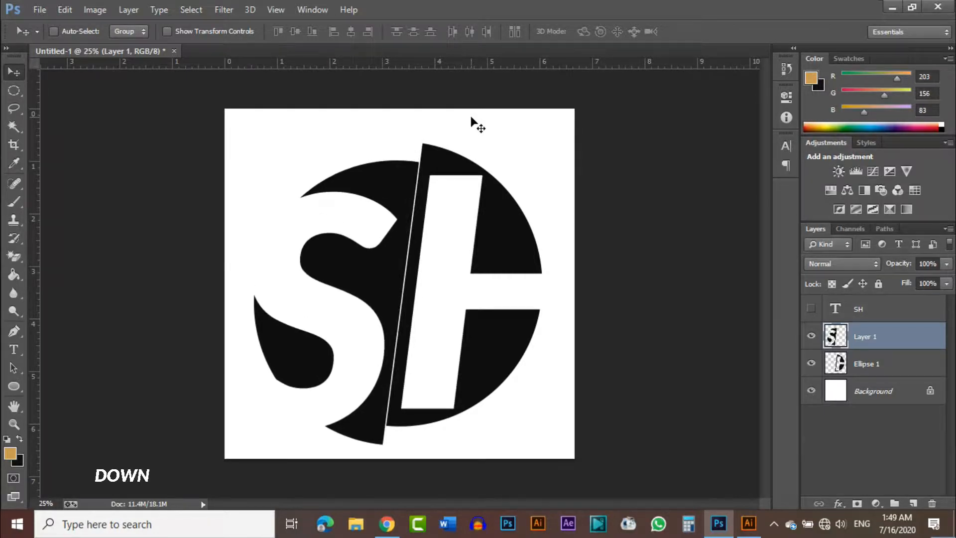
{"action": "key", "text": "Down"}
{"action": "key", "text": "Down"}
{"action": "key", "text": "Right"}
{"action": "key", "text": "Right"}
{"action": "key", "text": "Right"}
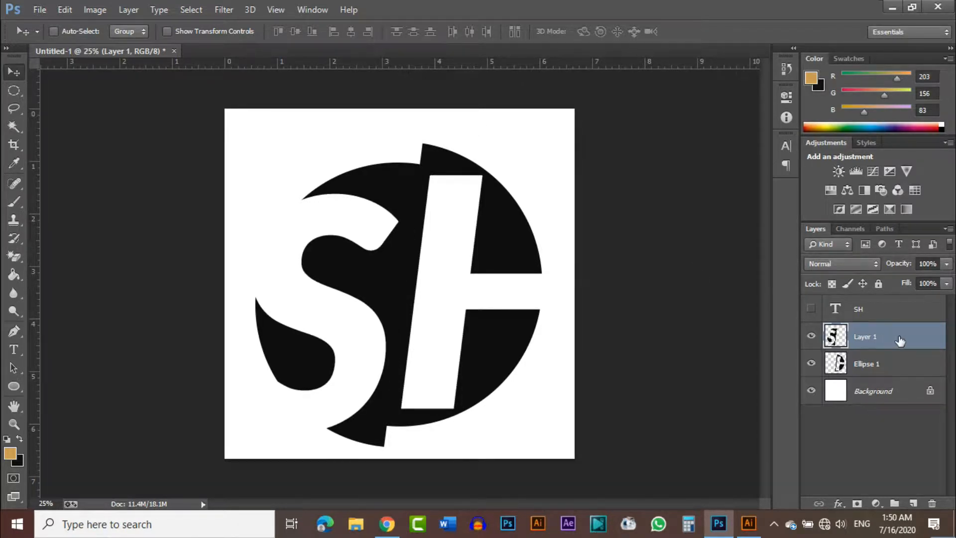
Add a Color Overlay to the S half, sampling the tan foreground colour cb9c53.
{"action": "left_click", "coordinate": [841, 502]}
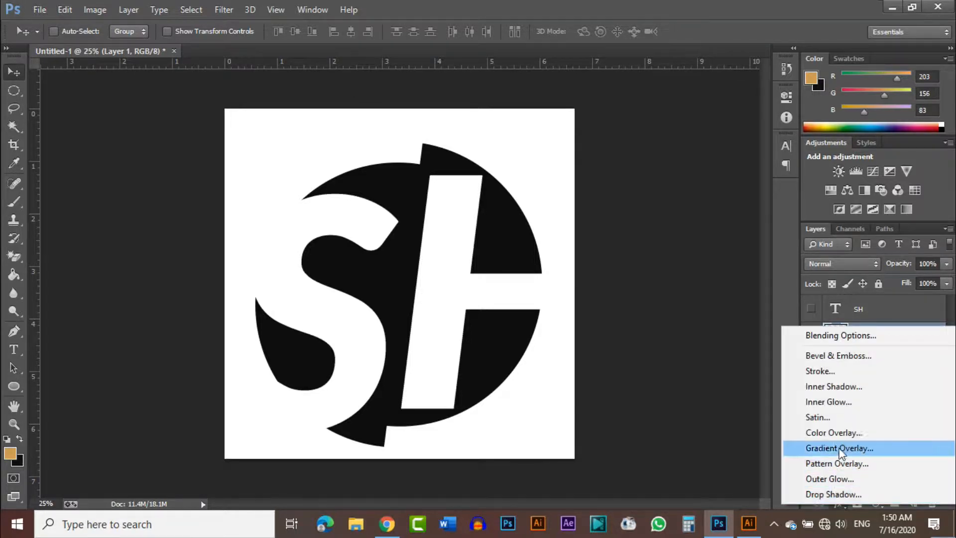
{"action": "left_click", "coordinate": [845, 432]}
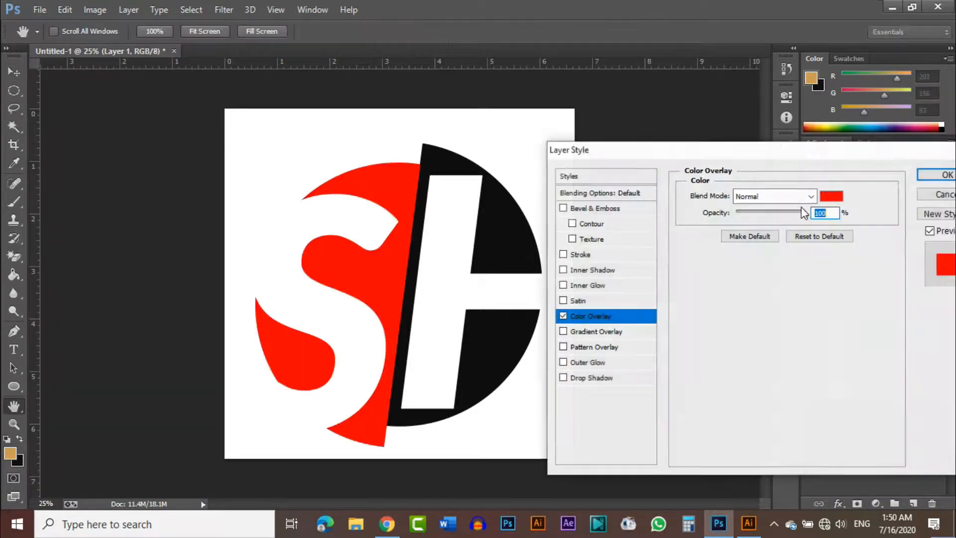
{"action": "left_click", "coordinate": [830, 196]}
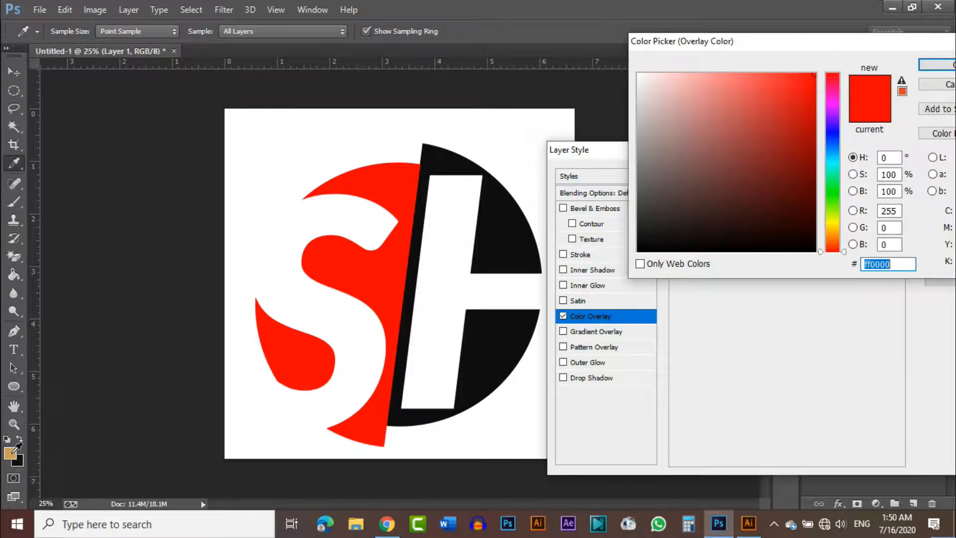
{"action": "left_click", "coordinate": [14, 450]}
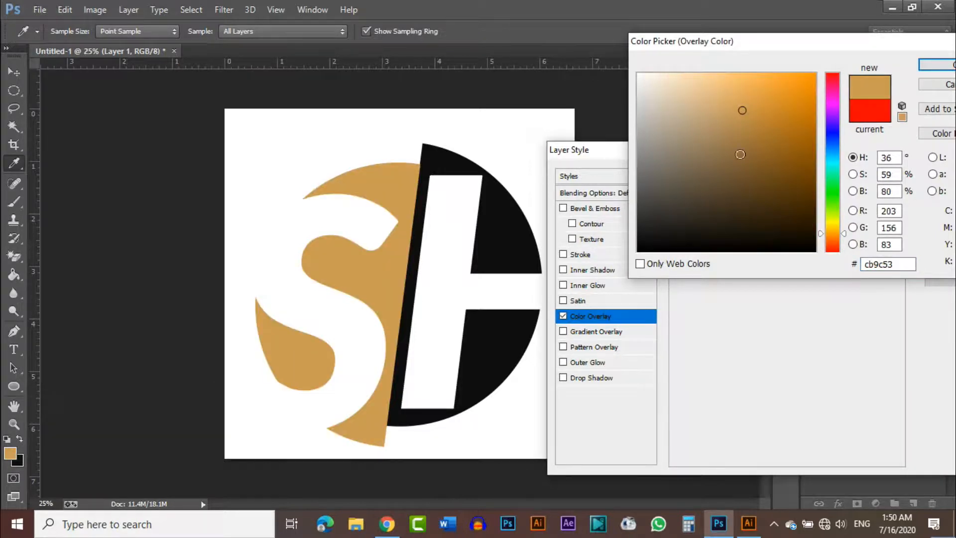
{"action": "left_click", "coordinate": [935, 65]}
{"action": "left_click", "coordinate": [946, 177]}
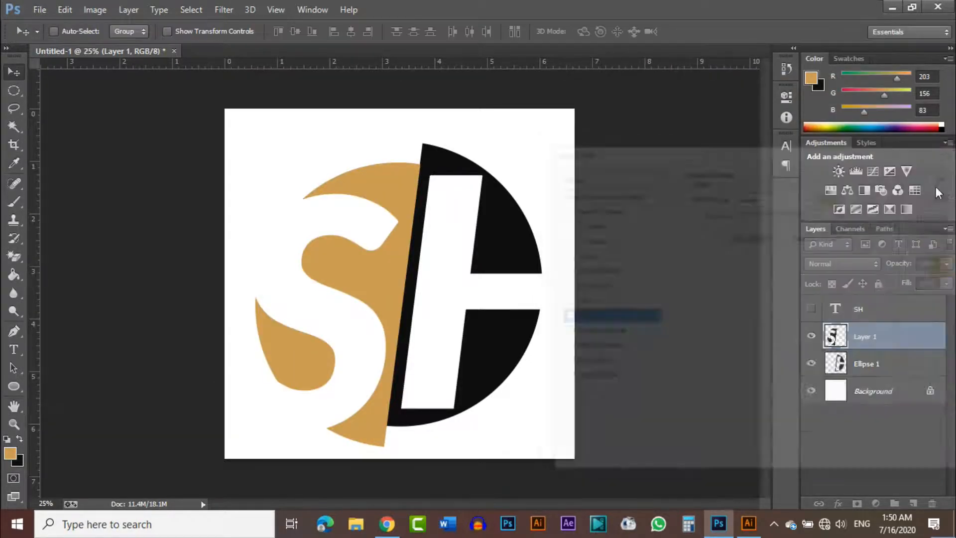
Add a Color Overlay to the H half, sampling the near-black background colour 0f0f0f.
{"action": "left_click", "coordinate": [861, 401]}
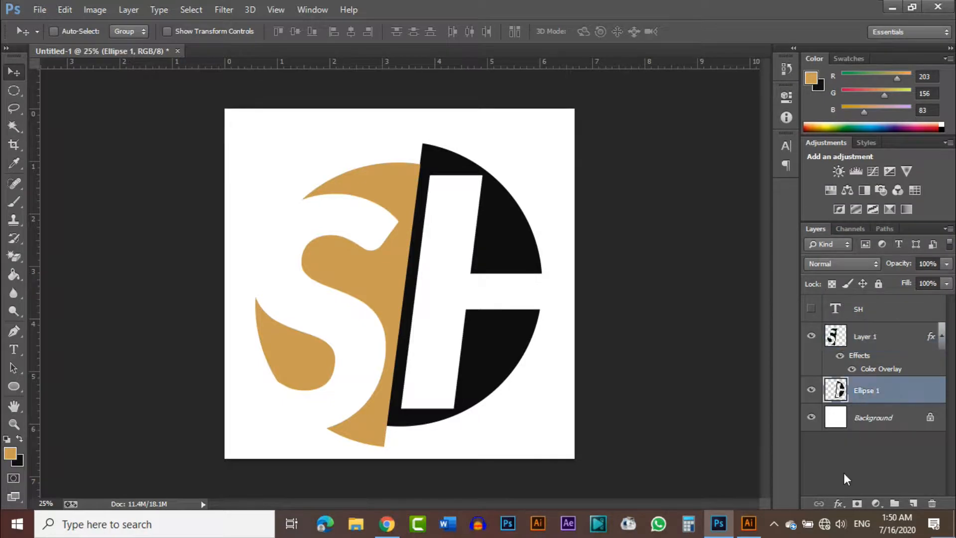
{"action": "left_click", "coordinate": [838, 505]}
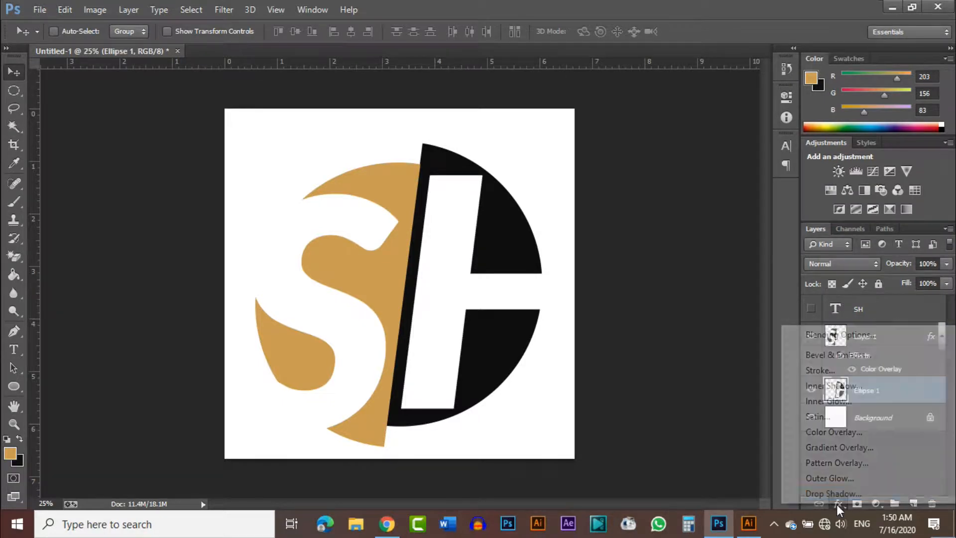
{"action": "left_click", "coordinate": [839, 434]}
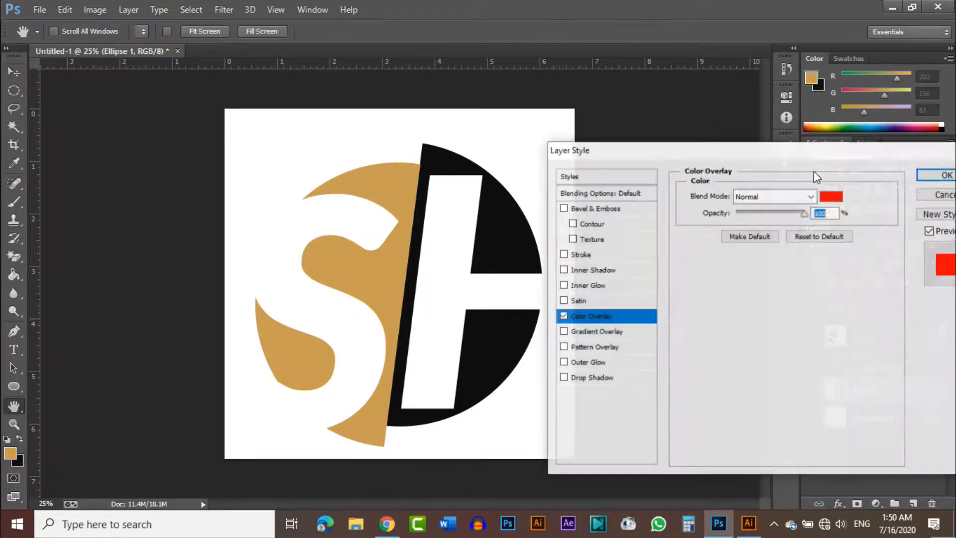
{"action": "left_click", "coordinate": [830, 198]}
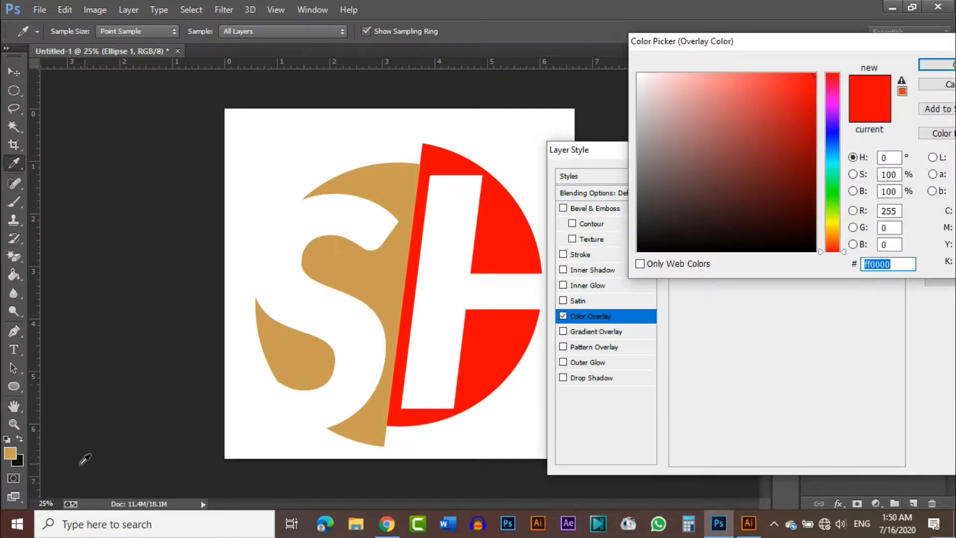
{"action": "left_click", "coordinate": [21, 460]}
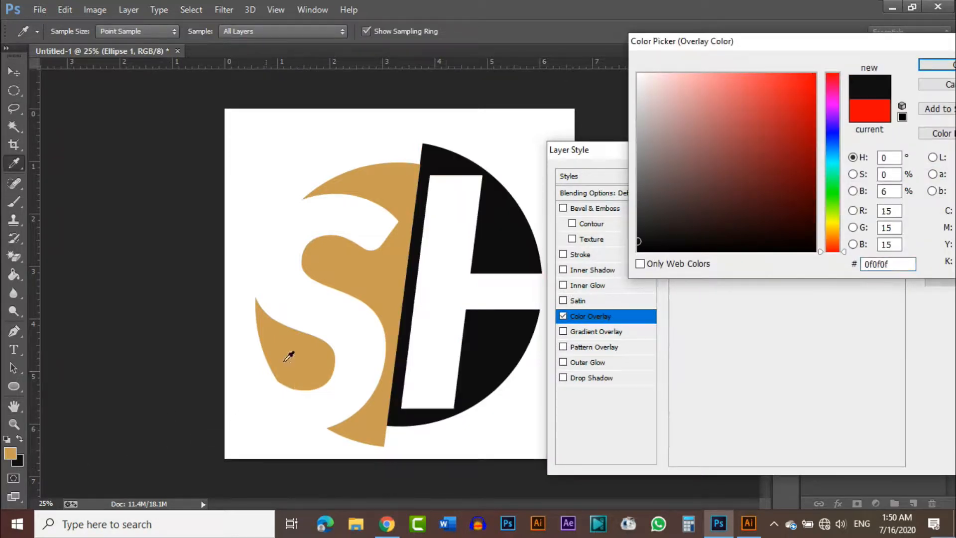
{"action": "left_click", "coordinate": [936, 64]}
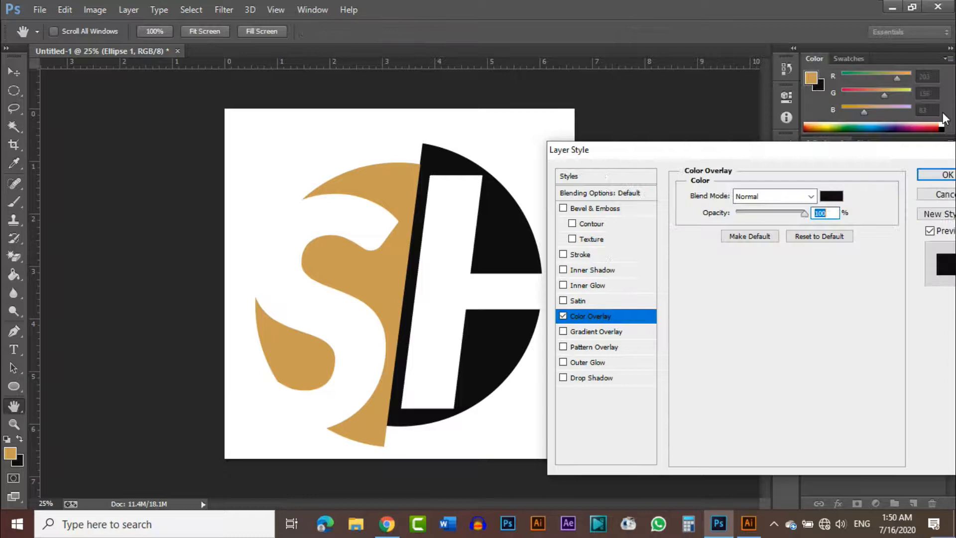
{"action": "left_click", "coordinate": [927, 177]}
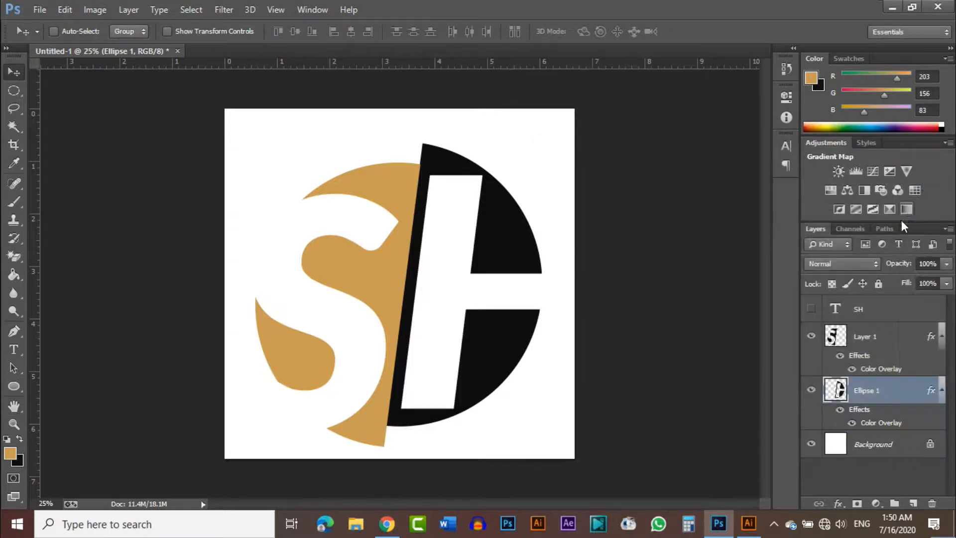
Combine the S-half and H-half layers into a single smart object.
{"action": "double_click", "coordinate": [872, 339]}
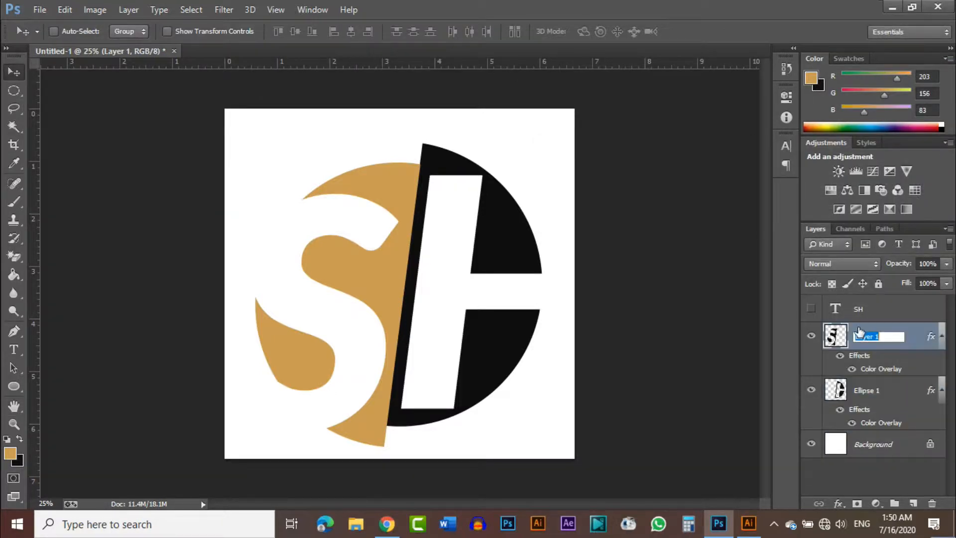
{"action": "key", "text": "Return"}
{"action": "left_click", "coordinate": [879, 397], "text": "ctrl"}
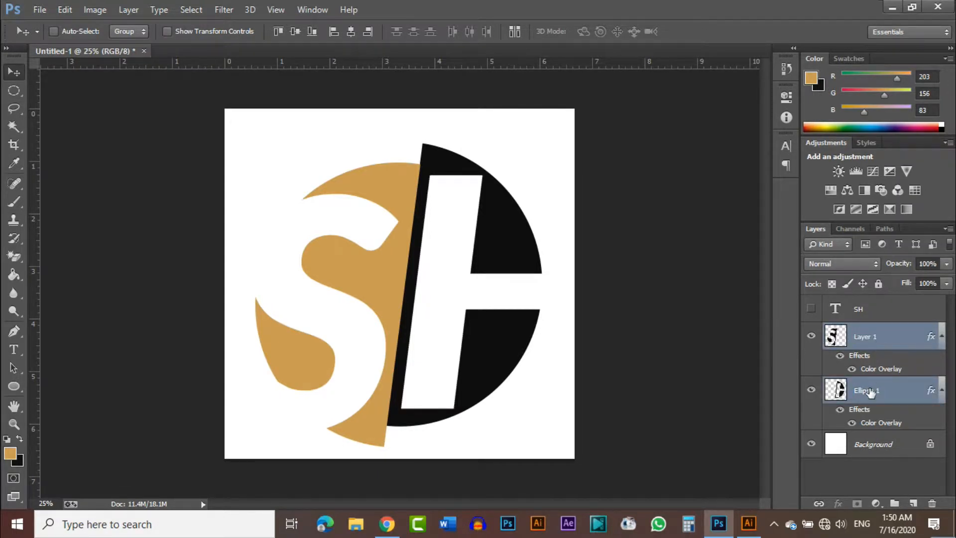
{"action": "right_click", "coordinate": [870, 391]}
{"action": "left_click", "coordinate": [623, 173]}
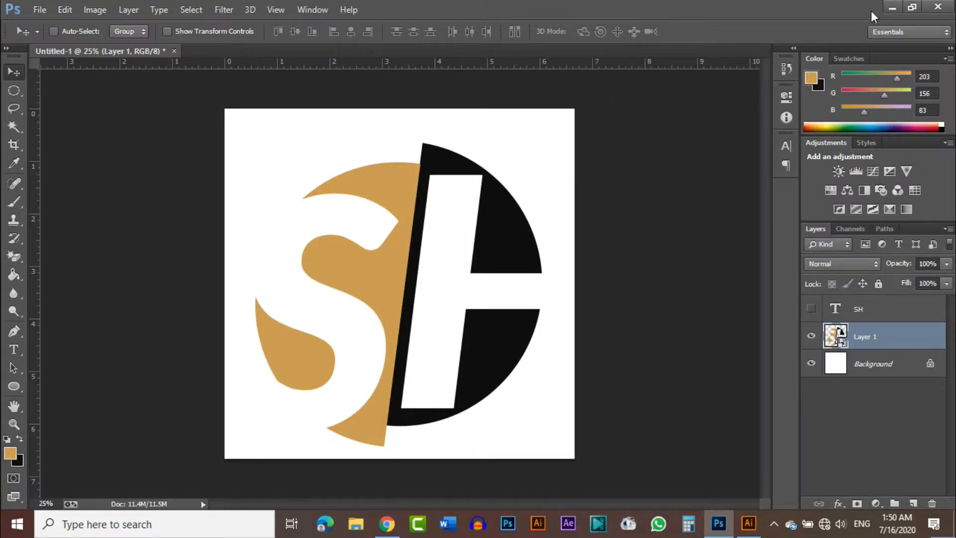
Open Mockup.psd from the desktop in Photoshop as a separate document.
{"action": "left_click", "coordinate": [892, 5]}
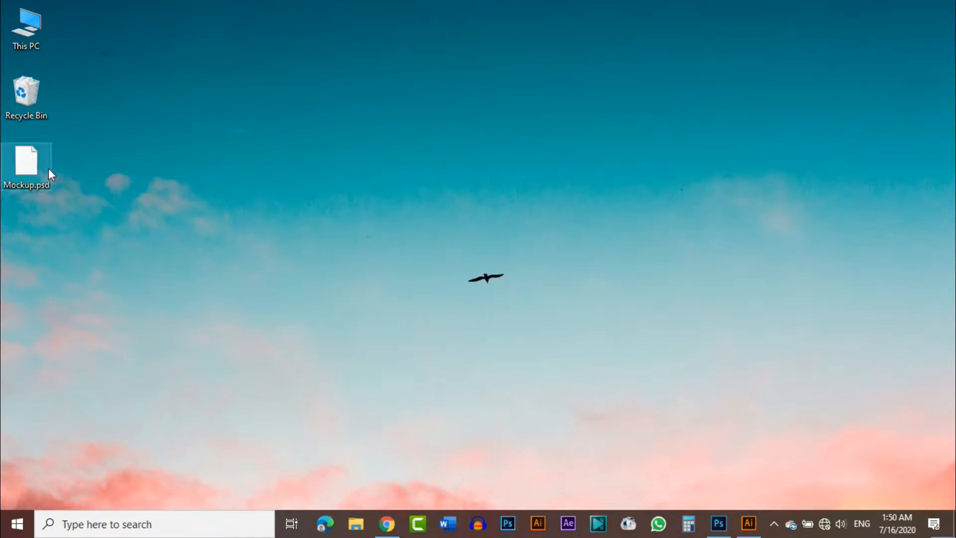
{"action": "left_click_drag", "start_coordinate": [33, 161], "coordinate": [660, 422]}
{"action": "left_click_drag", "start_coordinate": [600, 215], "coordinate": [587, 1]}
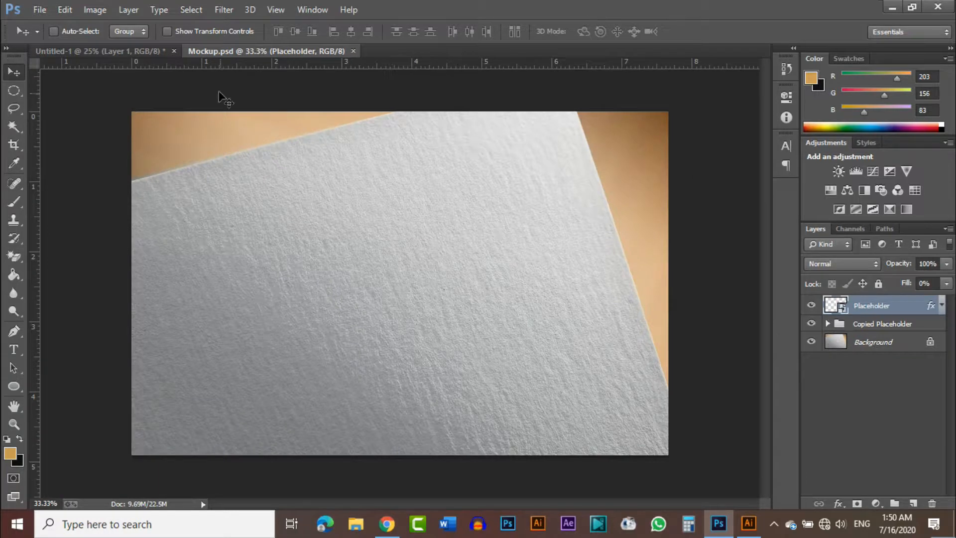
Open the mockup's Placeholder smart object for editing and copy the SH logo layer from Untitled-1 into its centre.
{"action": "double_click", "coordinate": [842, 307]}
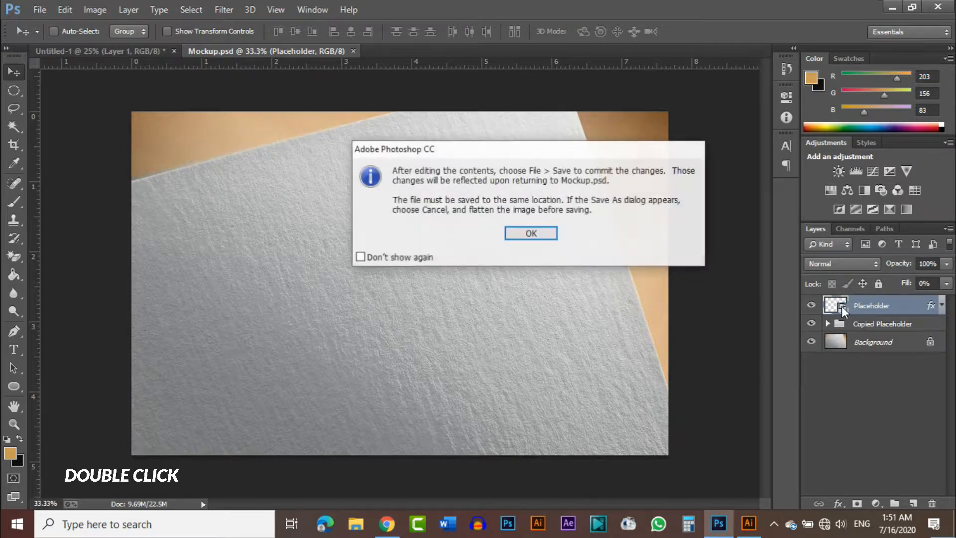
{"action": "left_click", "coordinate": [529, 232]}
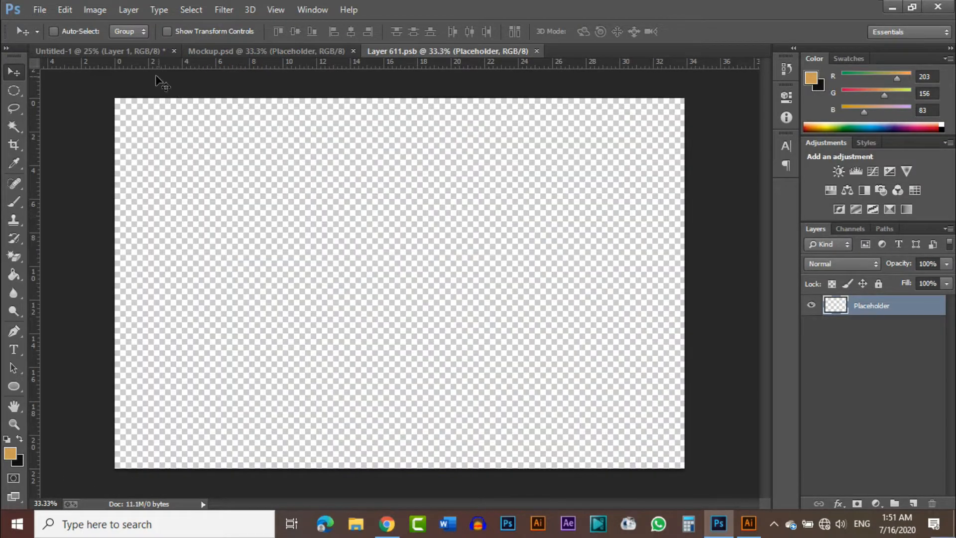
{"action": "left_click", "coordinate": [106, 54]}
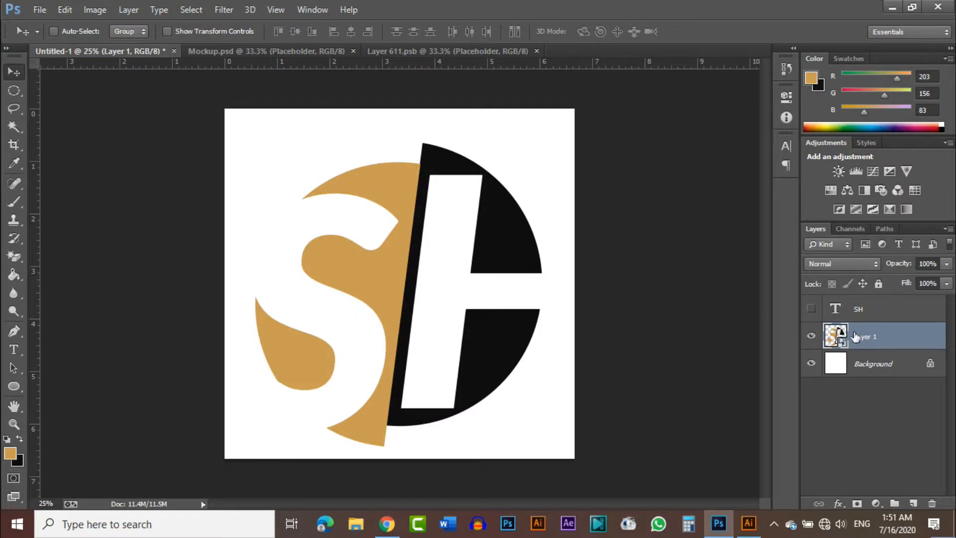
{"action": "left_click_drag", "start_coordinate": [405, 235], "coordinate": [403, 207]}
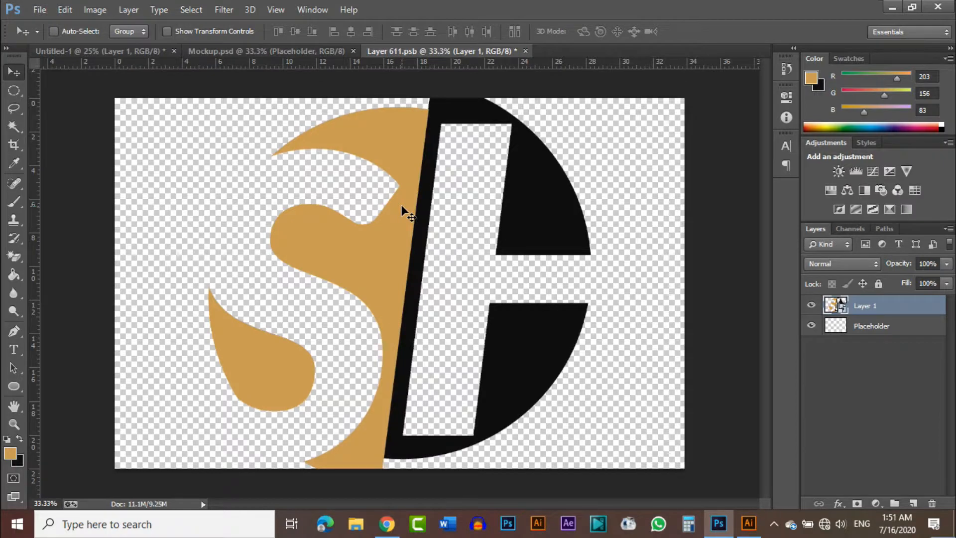
Scale the placed logo down proportionally about its centre to about 317.56% so it fits inside the placeholder canvas.
{"action": "key", "text": "ctrl+t"}
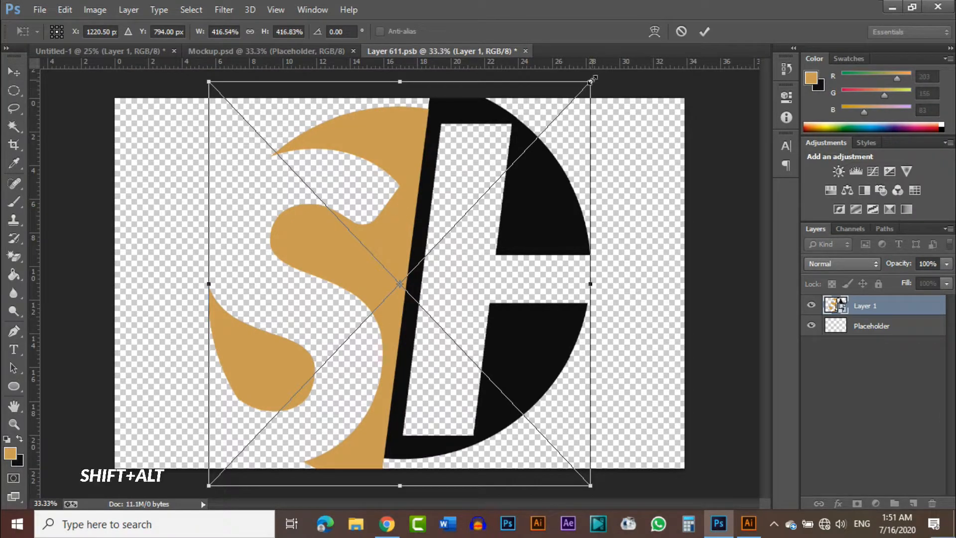
{"action": "left_click_drag", "start_coordinate": [591, 79], "coordinate": [542, 124]}
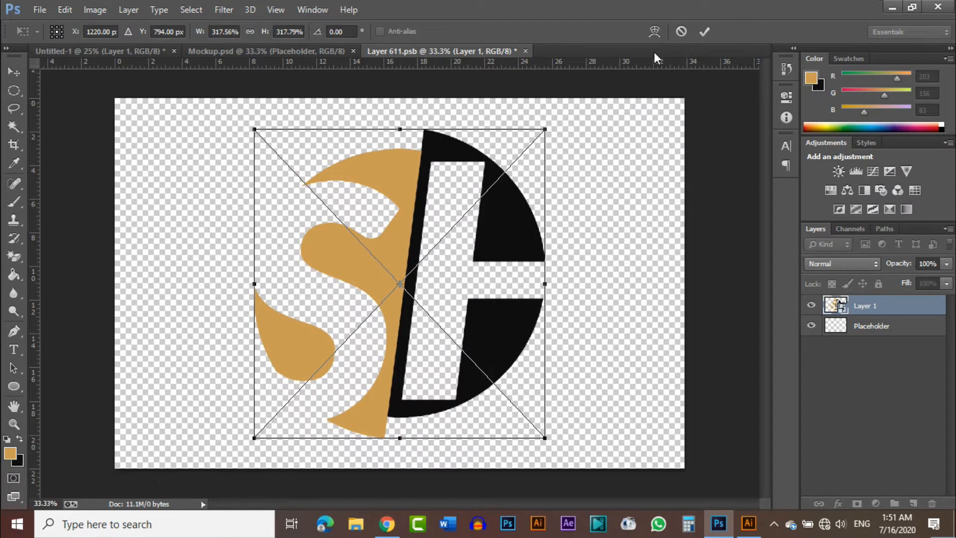
{"action": "left_click", "coordinate": [700, 35]}
Save and close the edited placeholder contents, and return to Mockup.psd to view the logo on the paper.
{"action": "key", "text": "ctrl+s"}
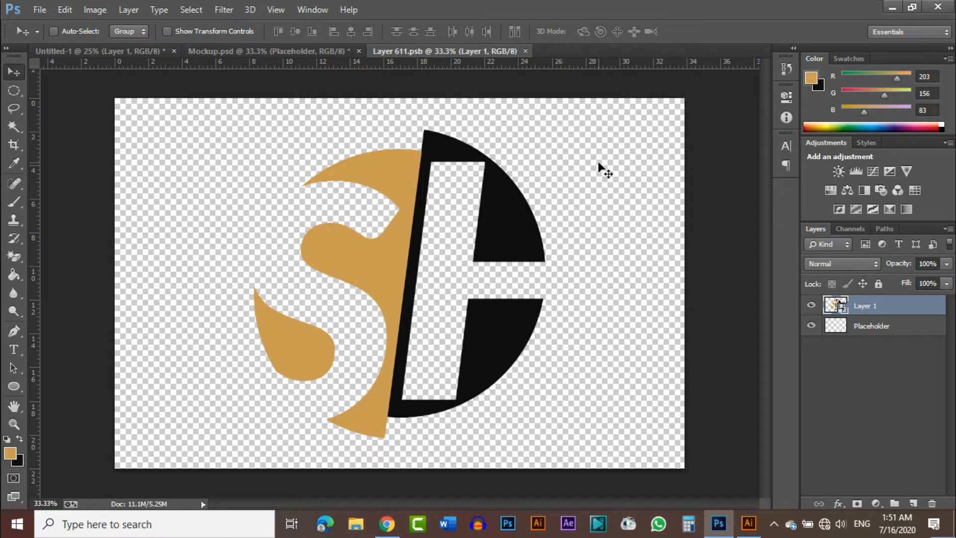
{"action": "left_click", "coordinate": [525, 52]}
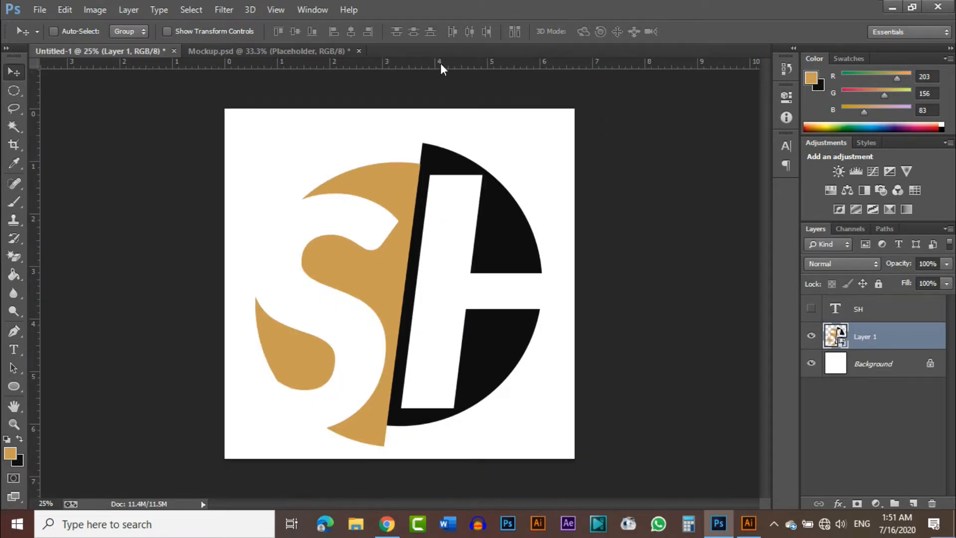
{"action": "left_click", "coordinate": [259, 49]}
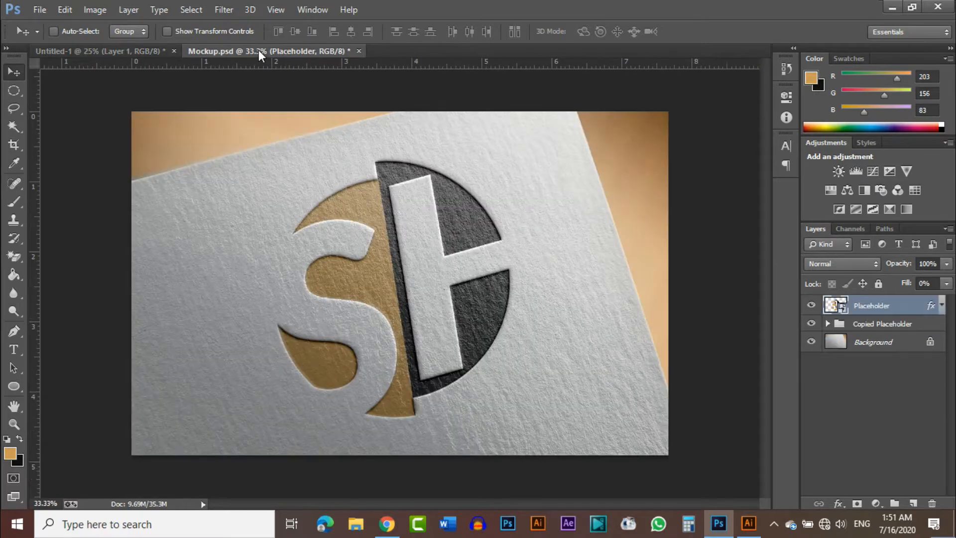